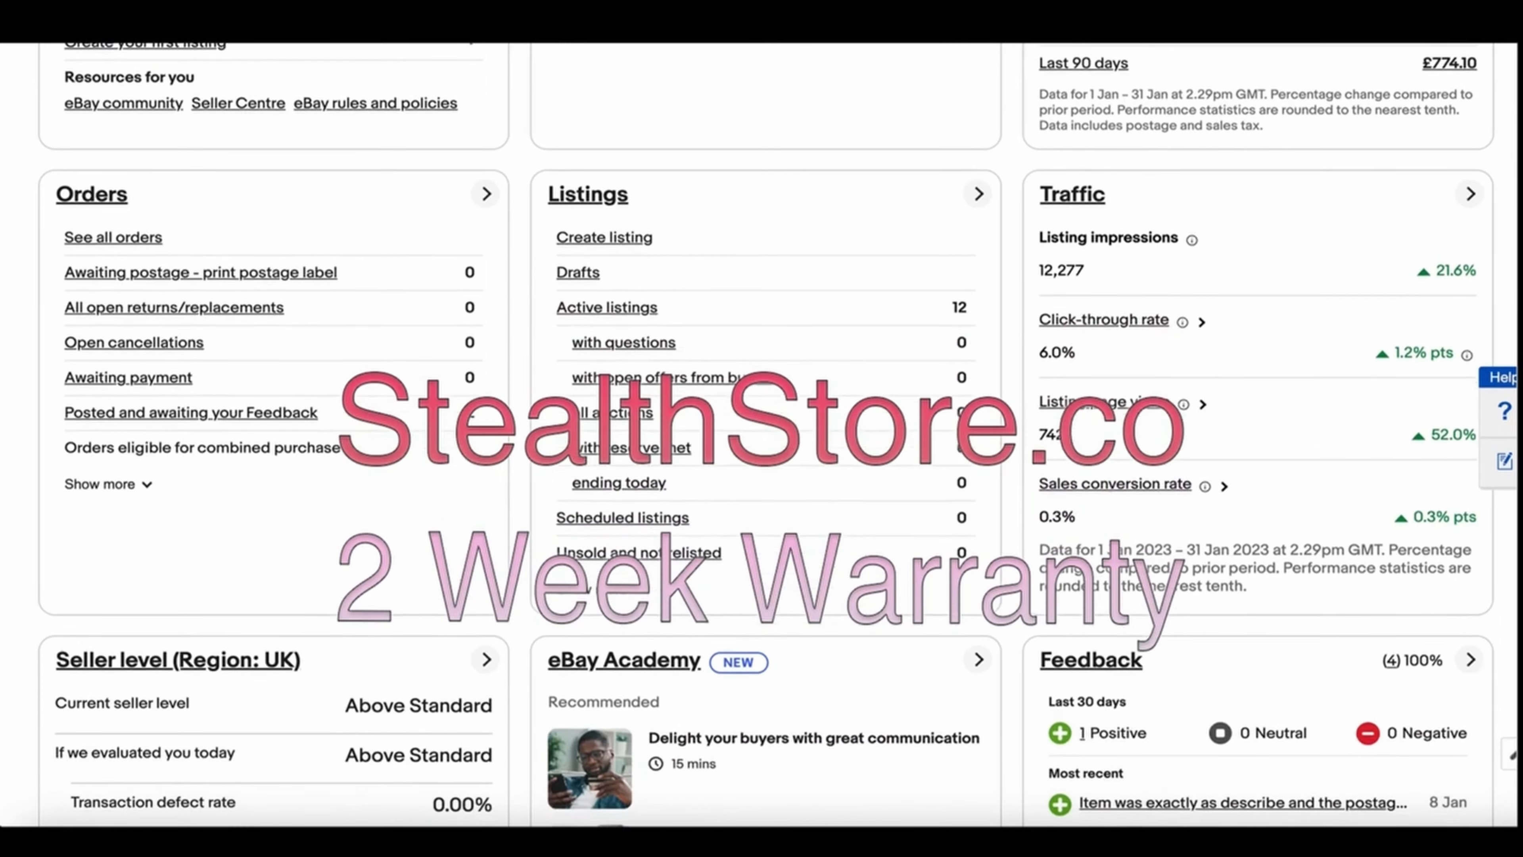
{"action": "scroll", "coordinate": [762, 432], "scroll_direction": "up", "scroll_amount": 3}
{"action": "scroll", "coordinate": [761, 432], "scroll_direction": "up", "scroll_amount": 6}
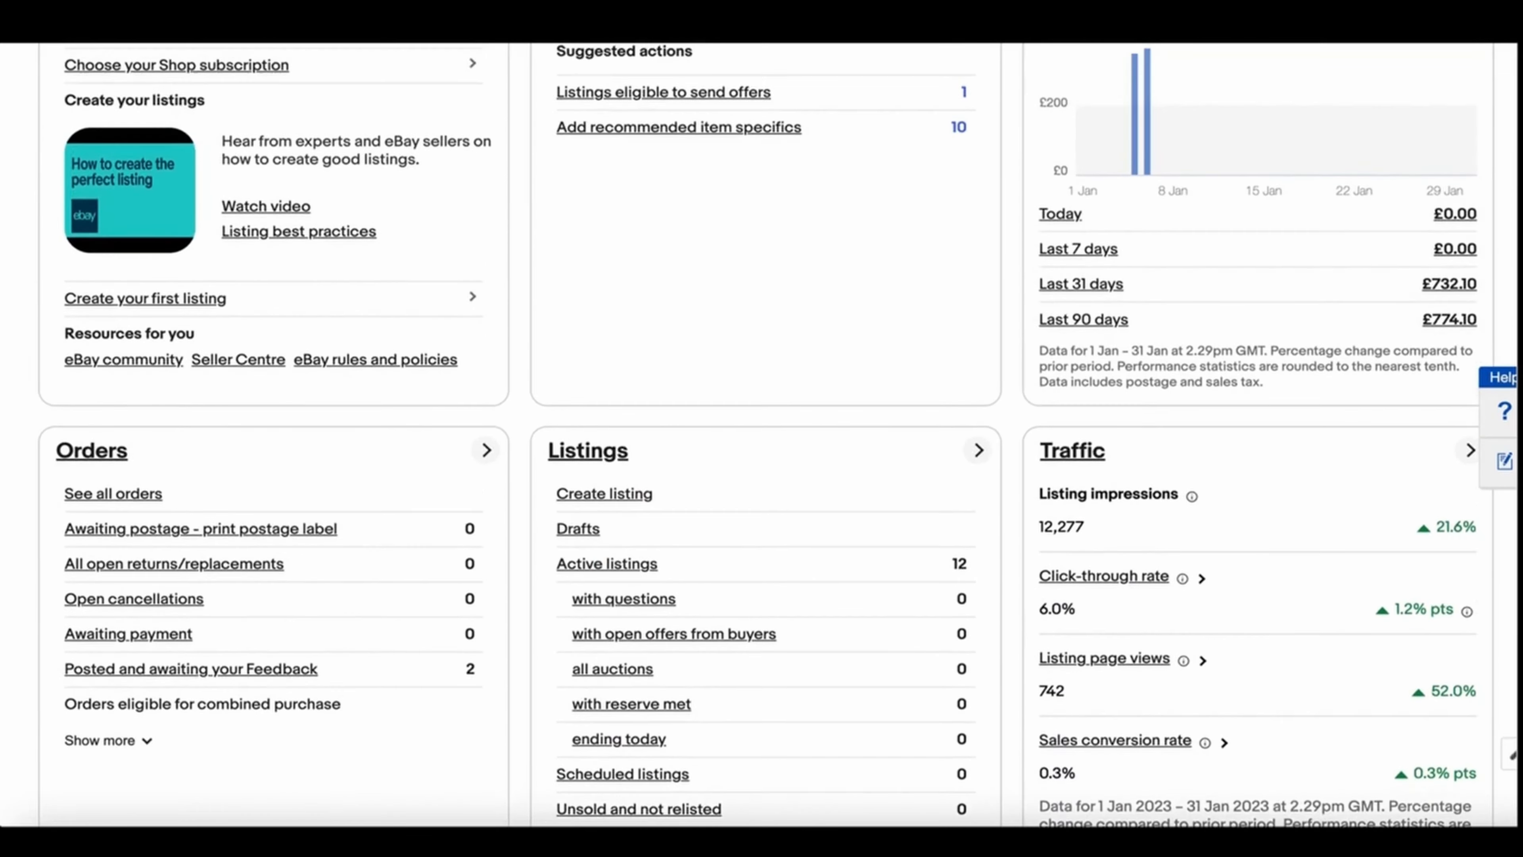
{"action": "scroll", "coordinate": [761, 432], "scroll_direction": "up", "scroll_amount": 2}
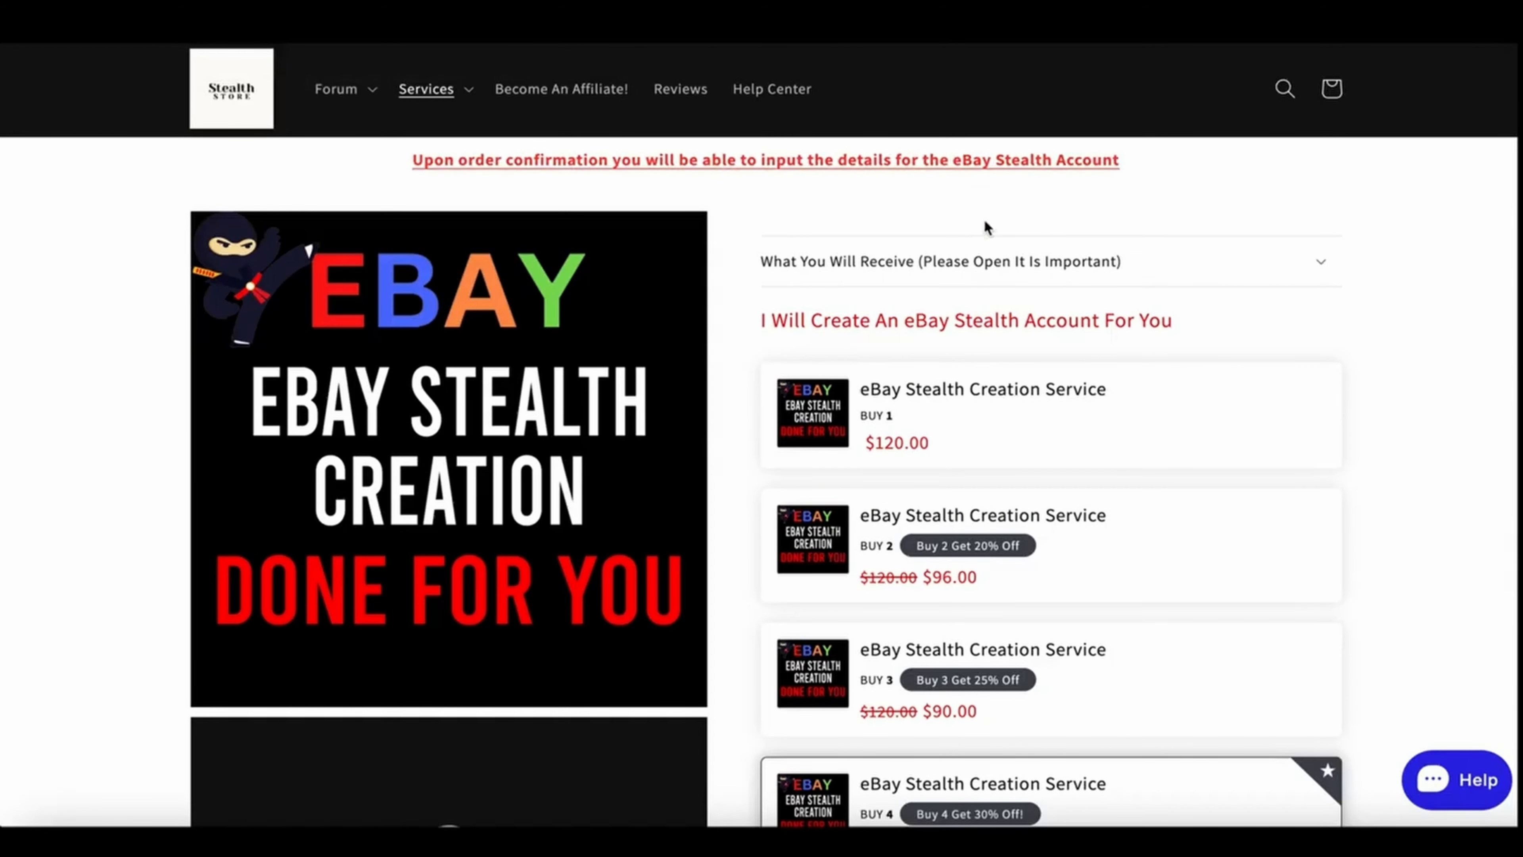
{"action": "scroll", "coordinate": [984, 219], "scroll_direction": "down", "scroll_amount": 10}
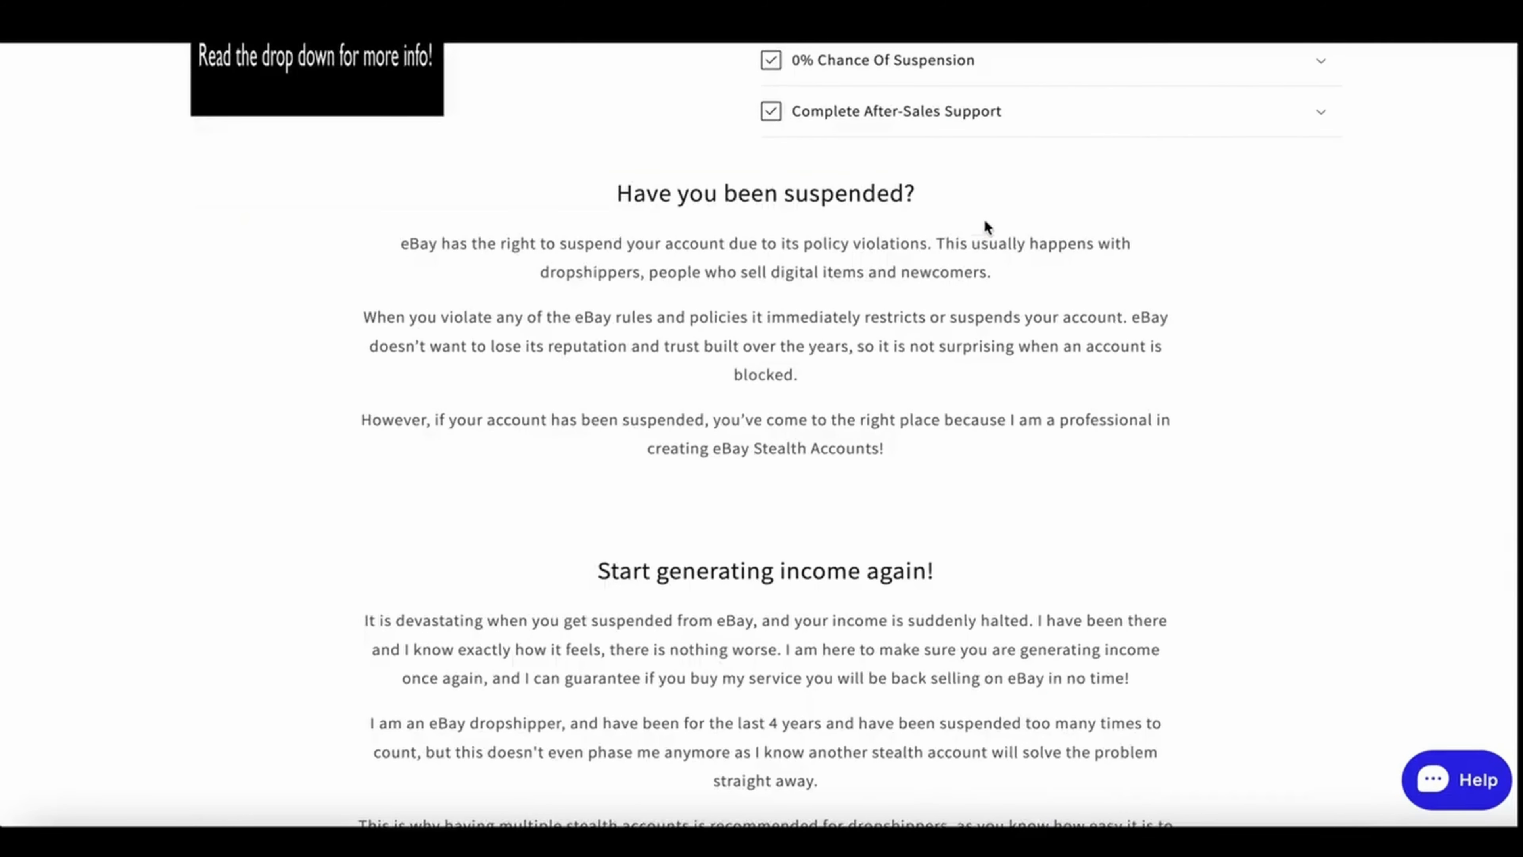
{"action": "scroll", "coordinate": [986, 227], "scroll_direction": "down", "scroll_amount": 6}
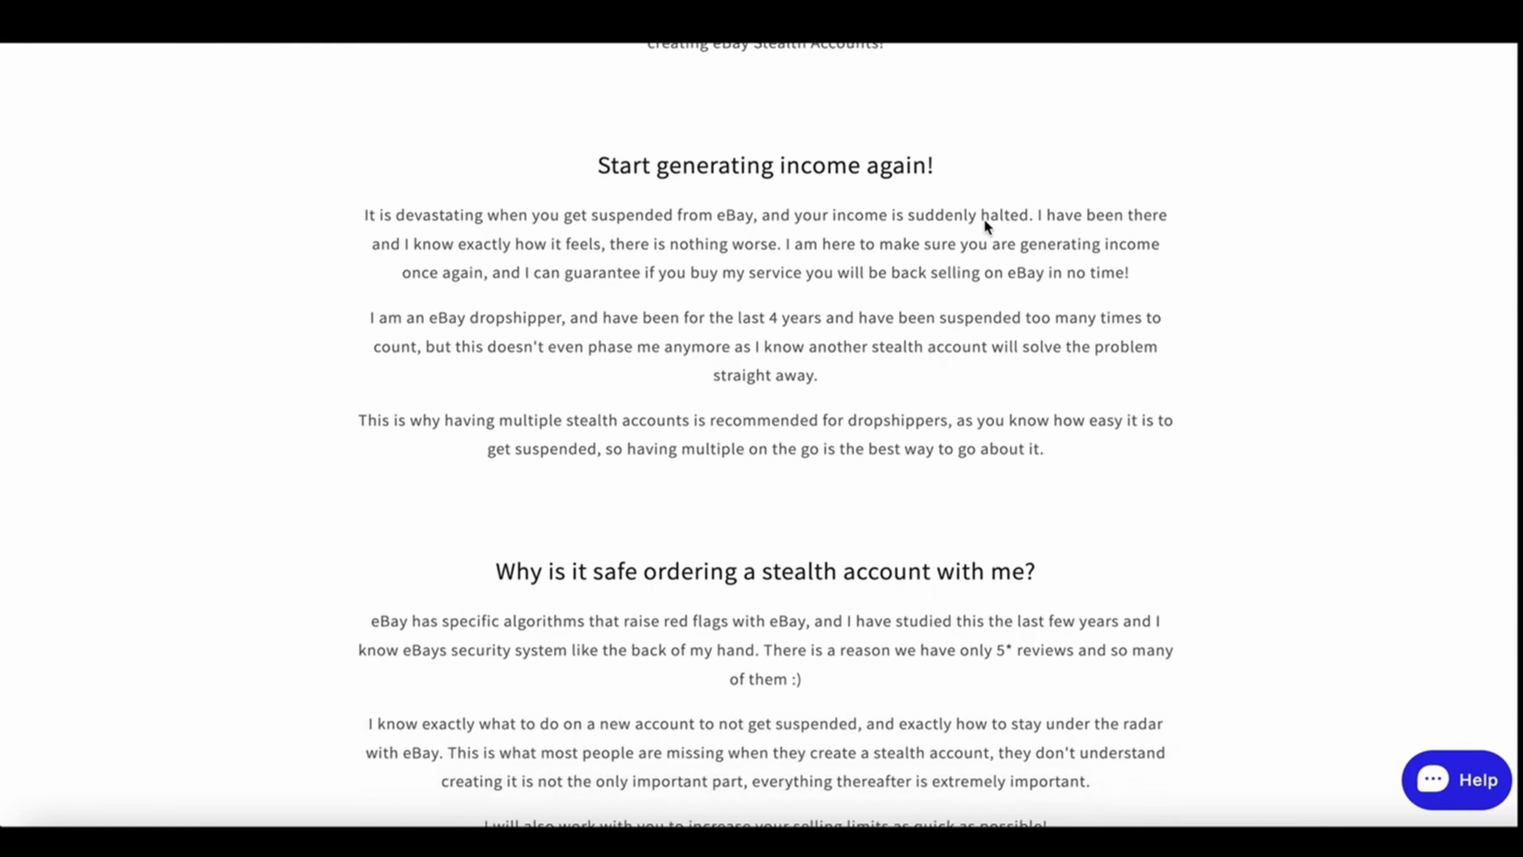
{"action": "scroll", "coordinate": [984, 219], "scroll_direction": "down", "scroll_amount": 5}
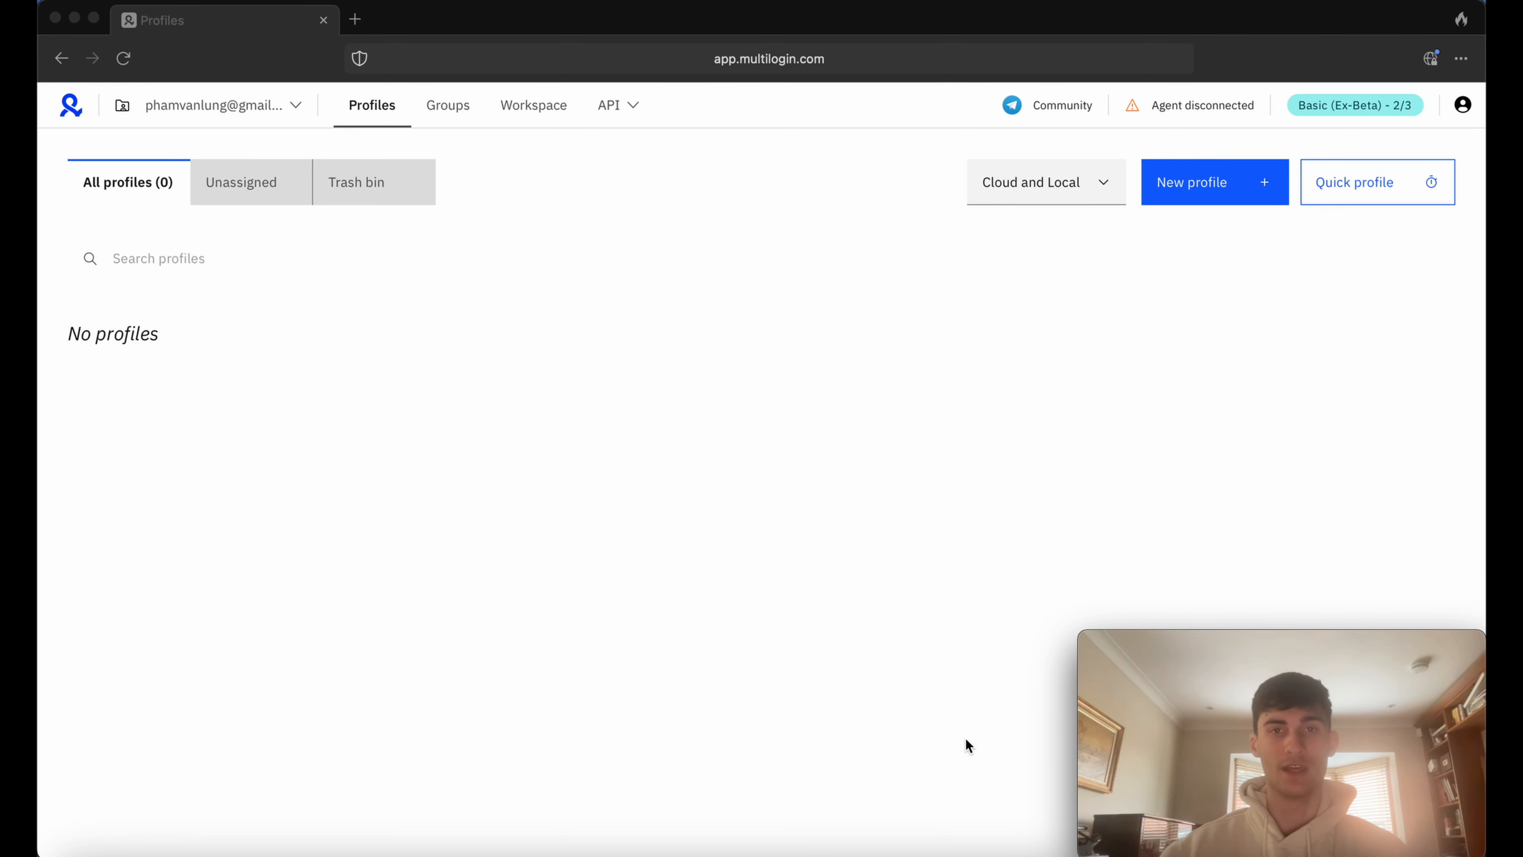
Start a new browser profile and name it eBay Stealth.
{"action": "left_click", "coordinate": [874, 417]}
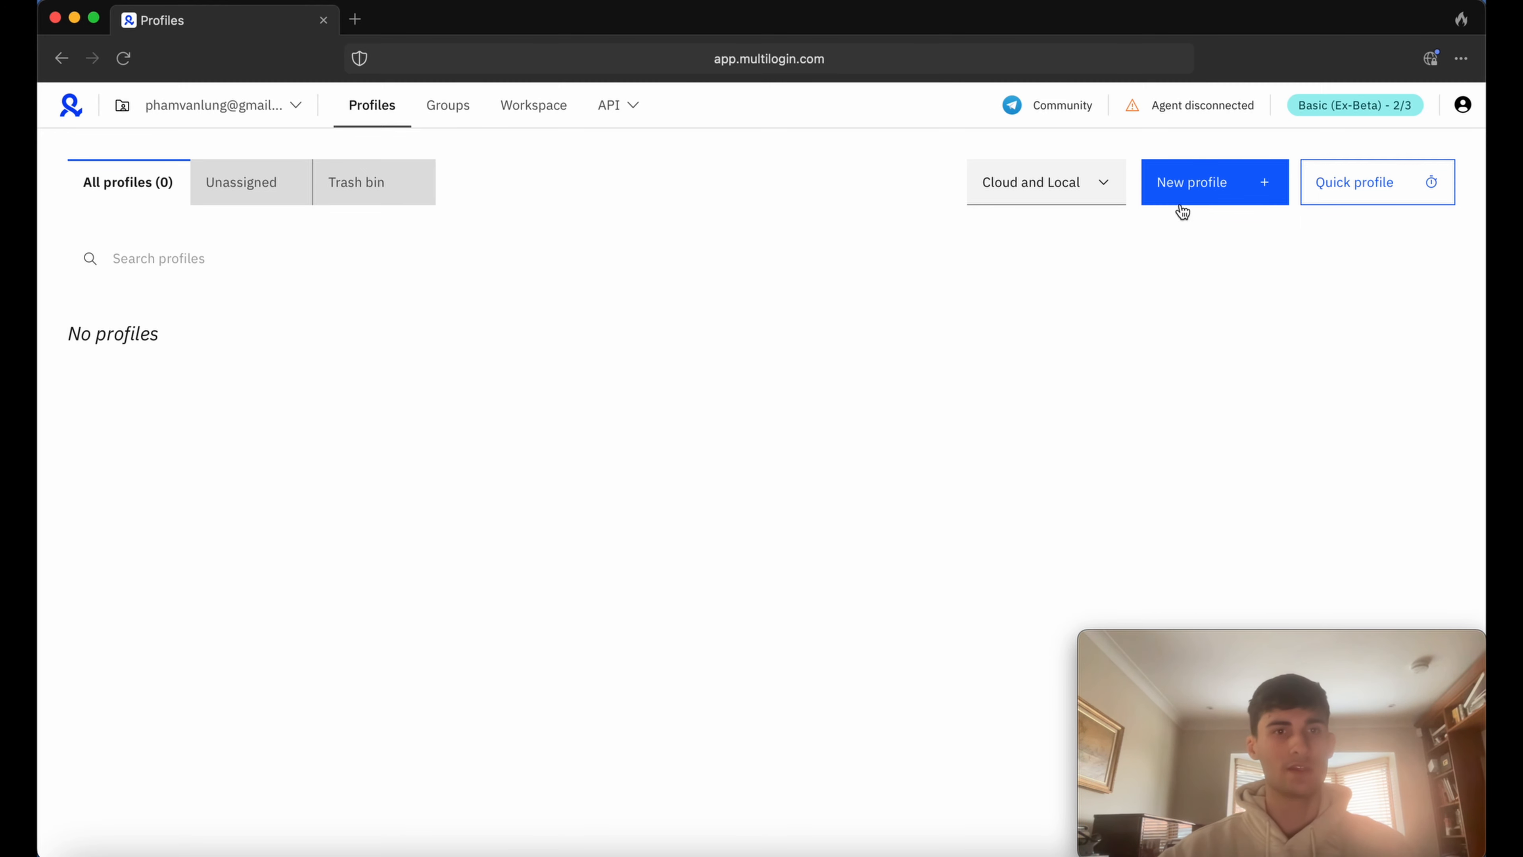
{"action": "left_click", "coordinate": [1197, 186]}
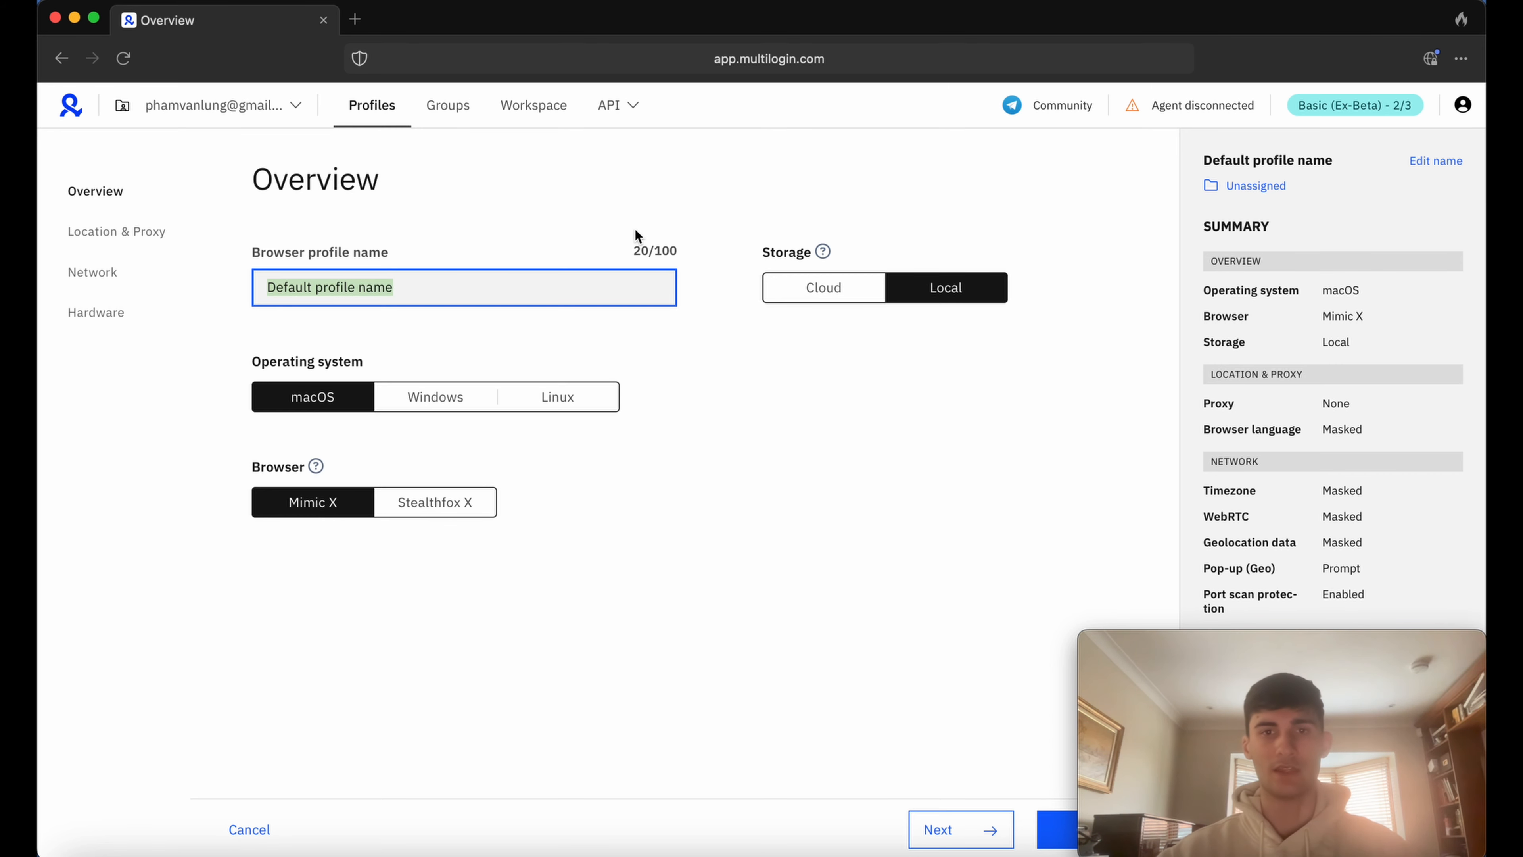
{"action": "type", "text": "eBau"}
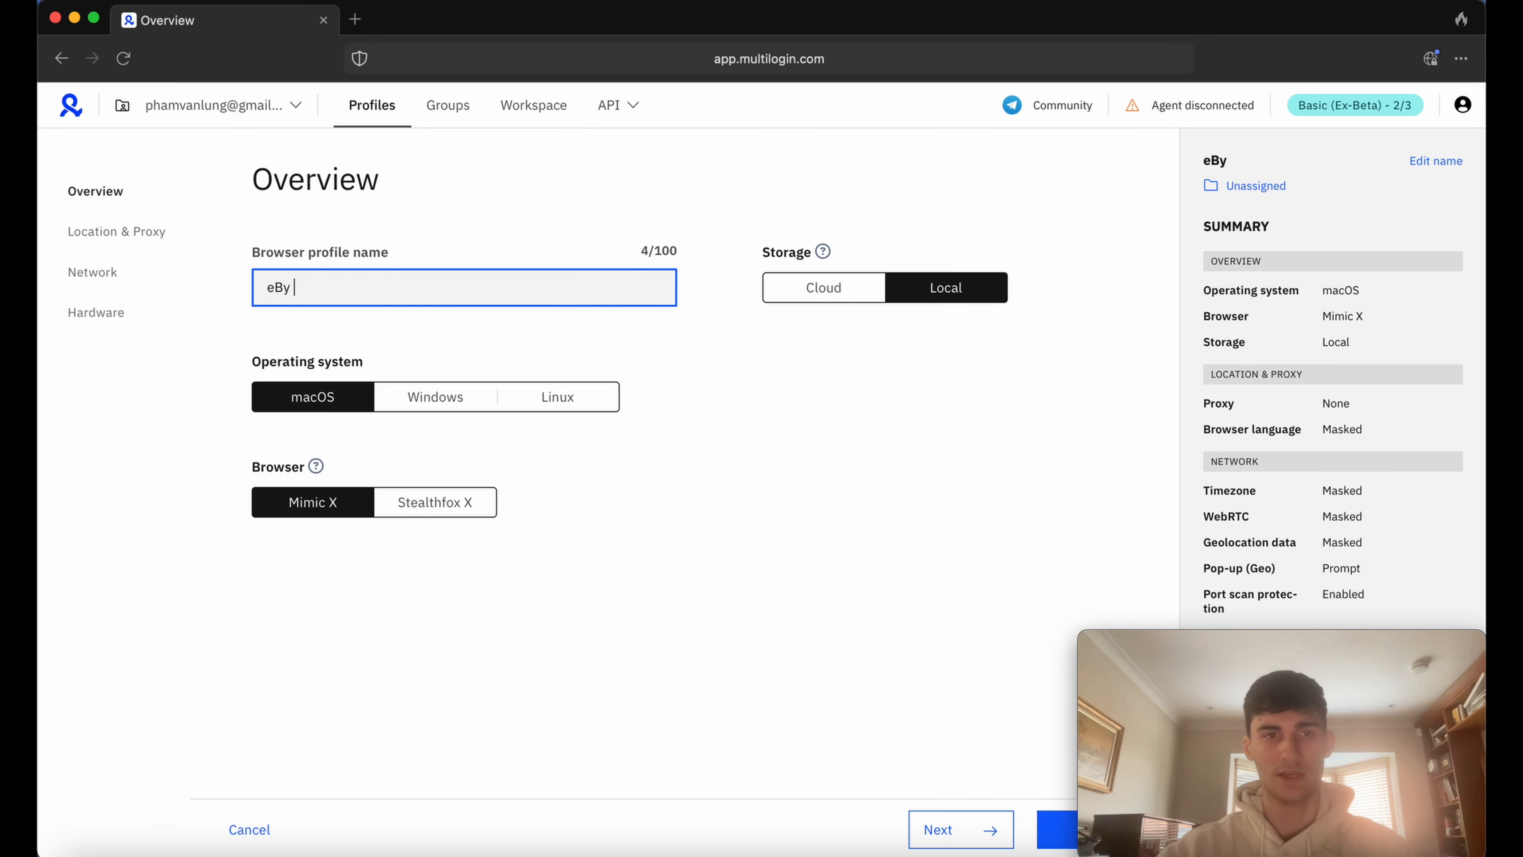
{"action": "key", "text": "BackSpace"}
{"action": "key", "text": "BackSpace"}
{"action": "type", "text": "y Stealth"}
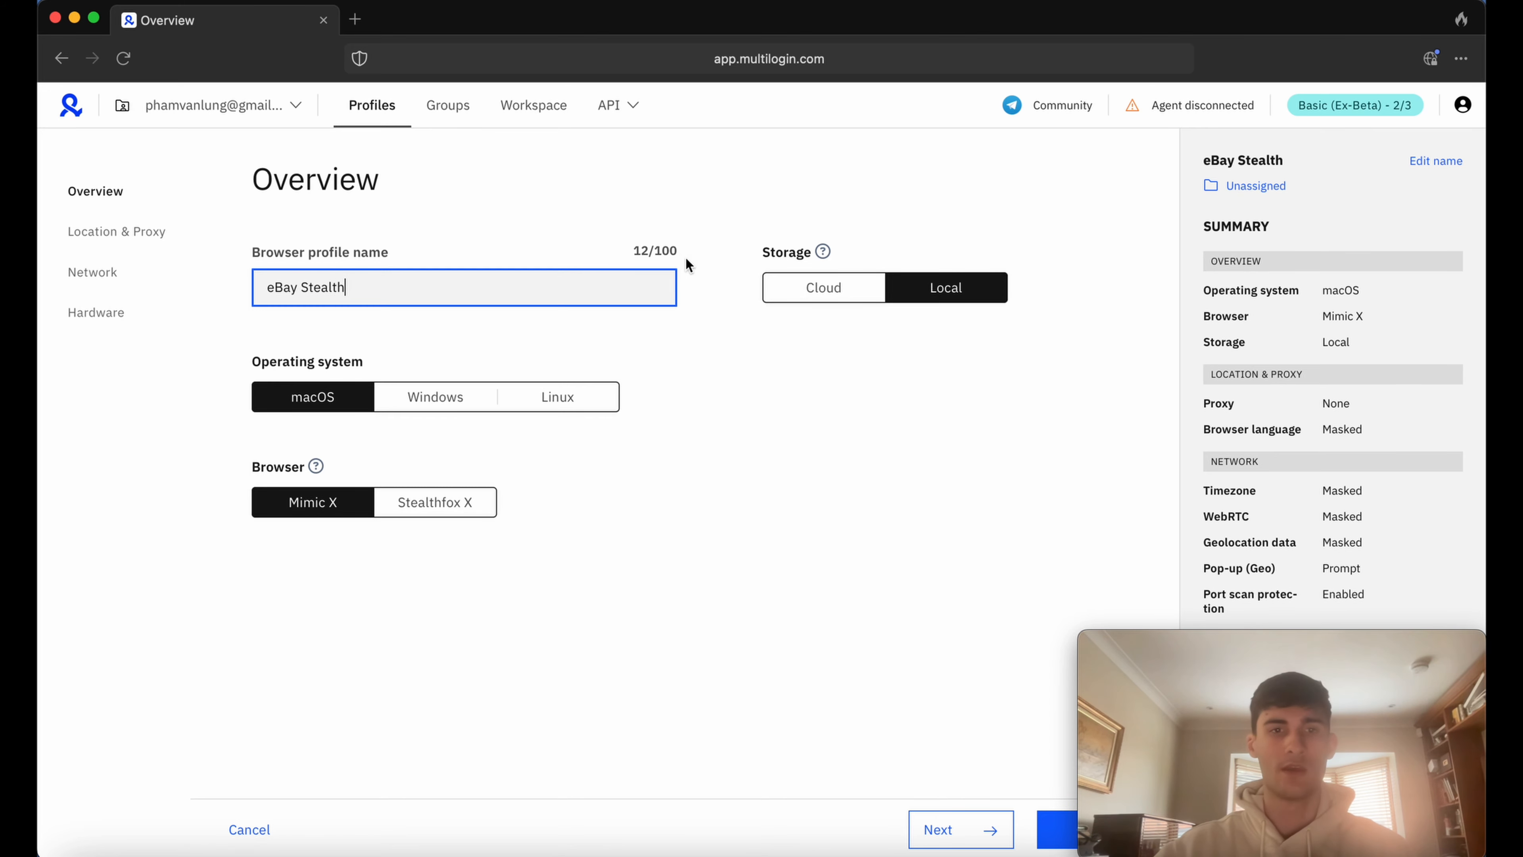
{"action": "left_click", "coordinate": [711, 450]}
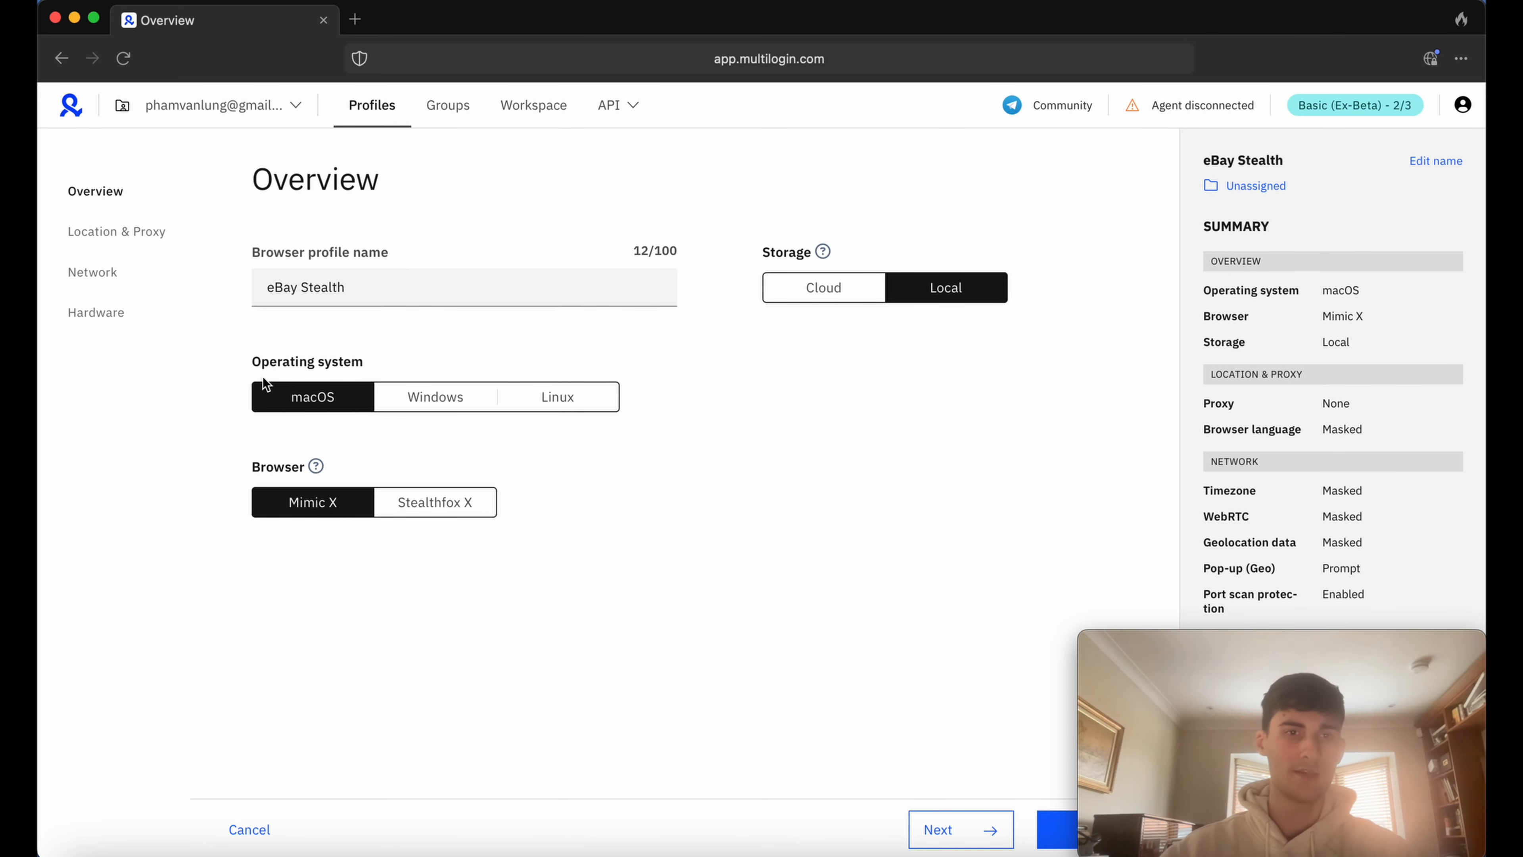
Set the profile's operating system to Windows and its browser to Stealthfox X, and continue to the Location & Proxy settings.
{"action": "left_click_drag", "start_coordinate": [249, 357], "coordinate": [364, 356]}
{"action": "left_click", "coordinate": [321, 361]}
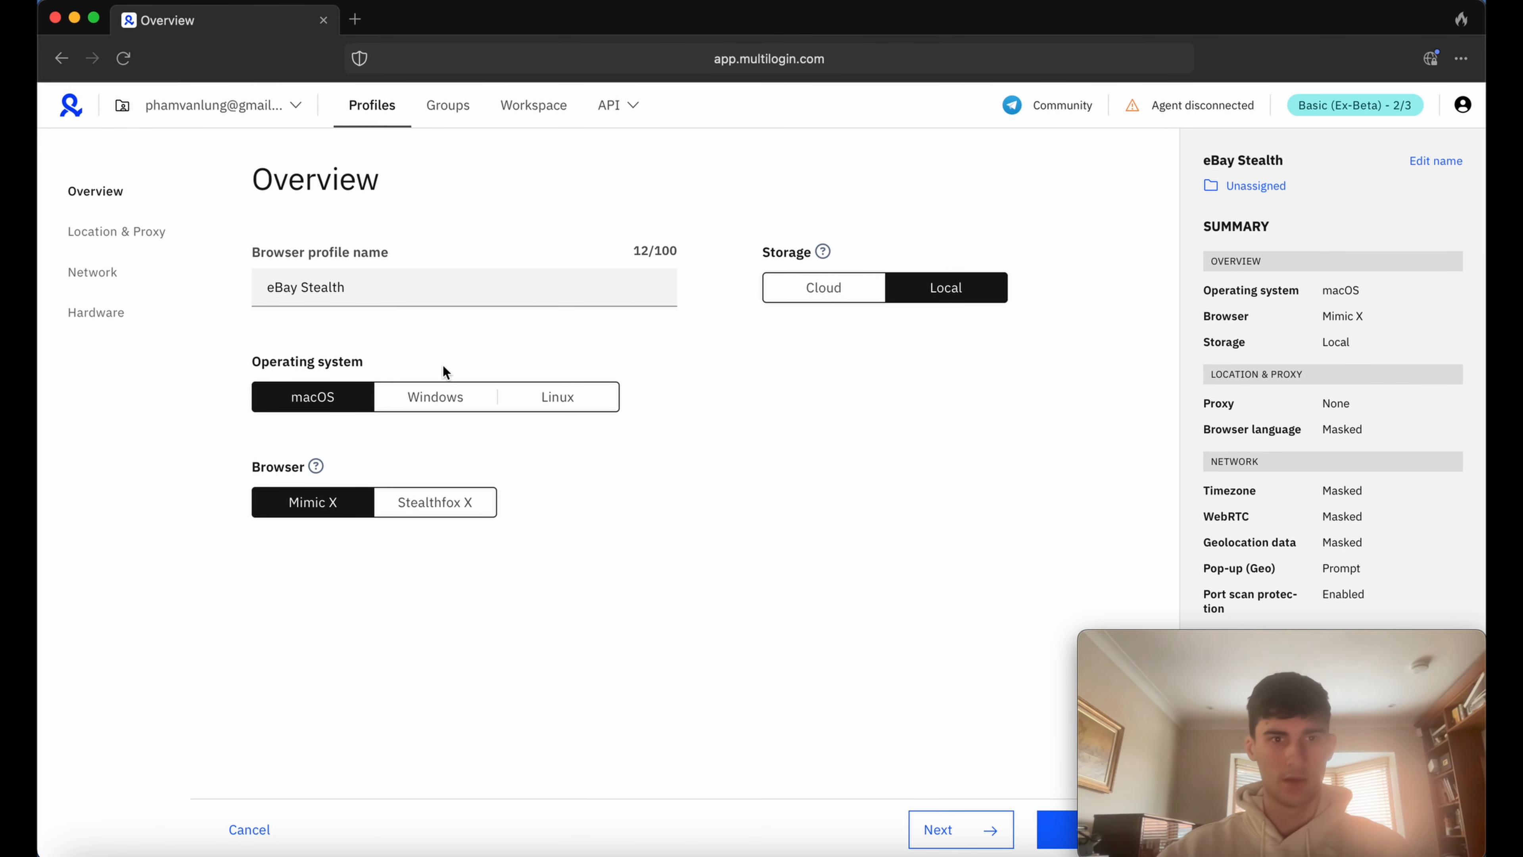
{"action": "left_click", "coordinate": [429, 406]}
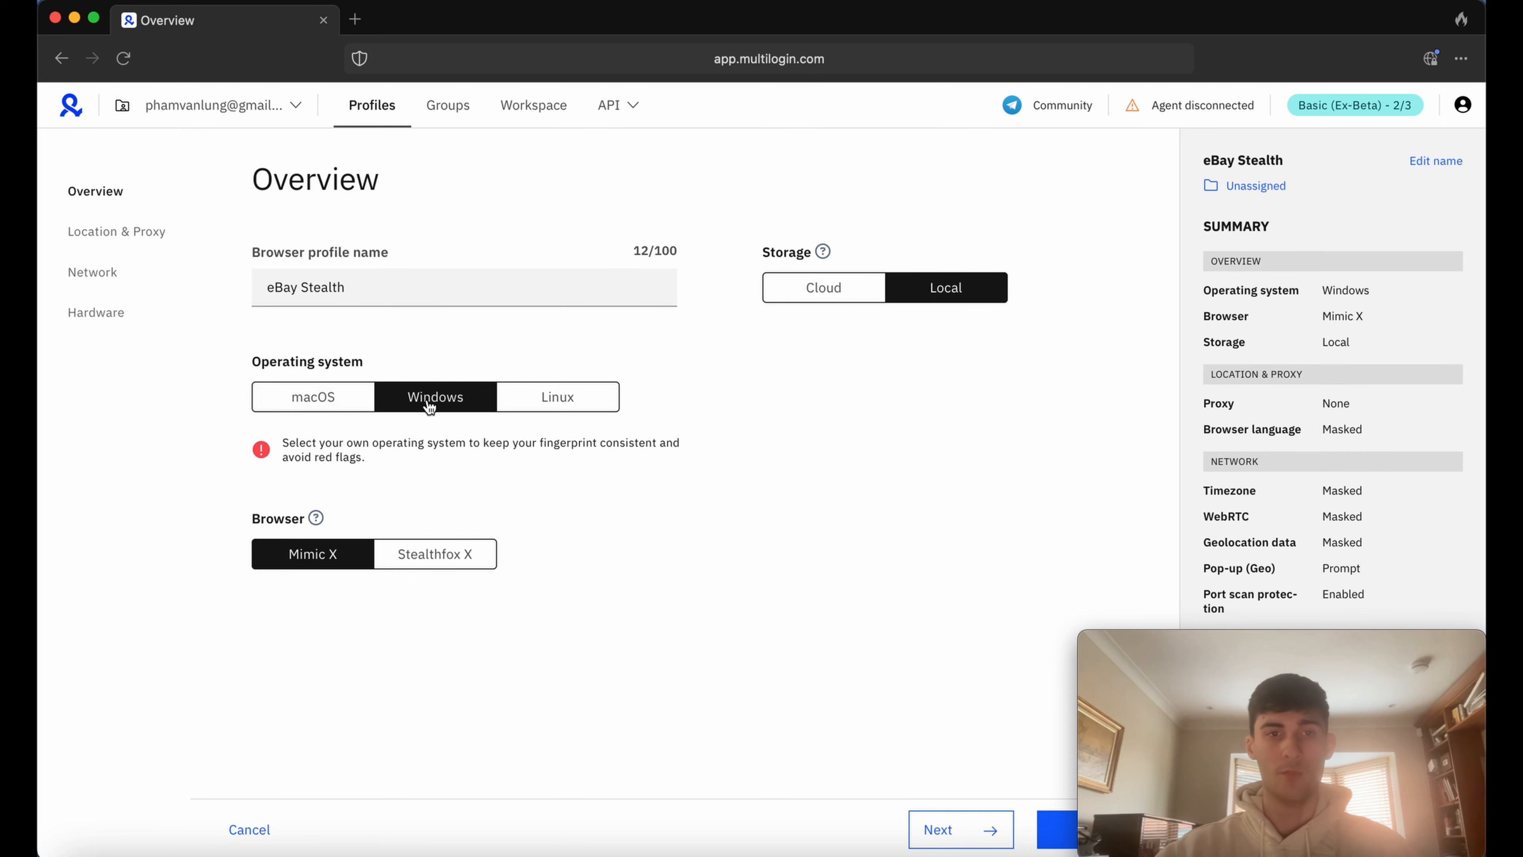
{"action": "left_click", "coordinate": [579, 407]}
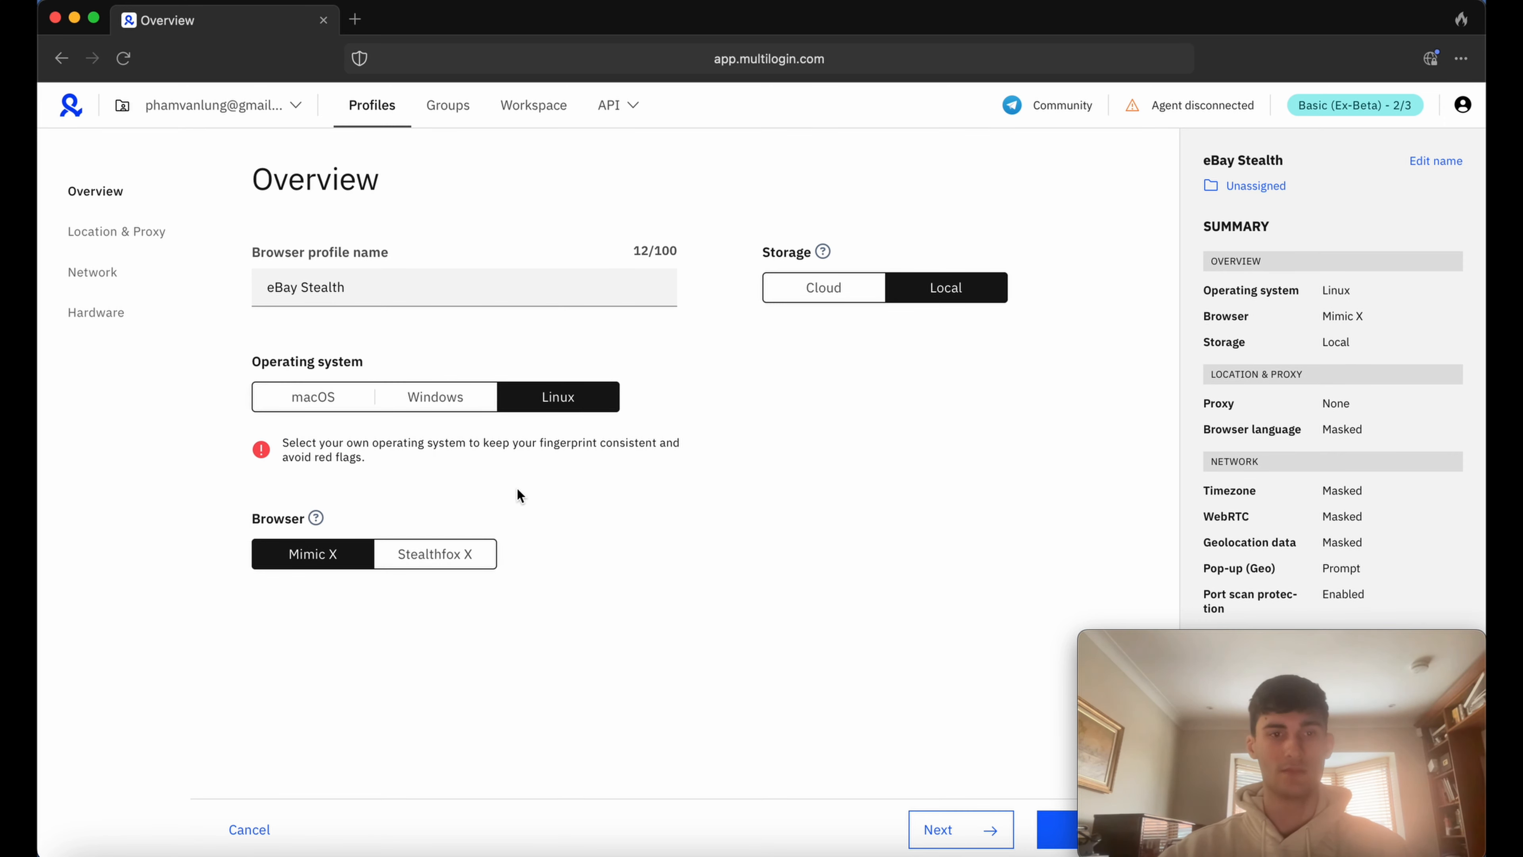
{"action": "left_click", "coordinate": [446, 399]}
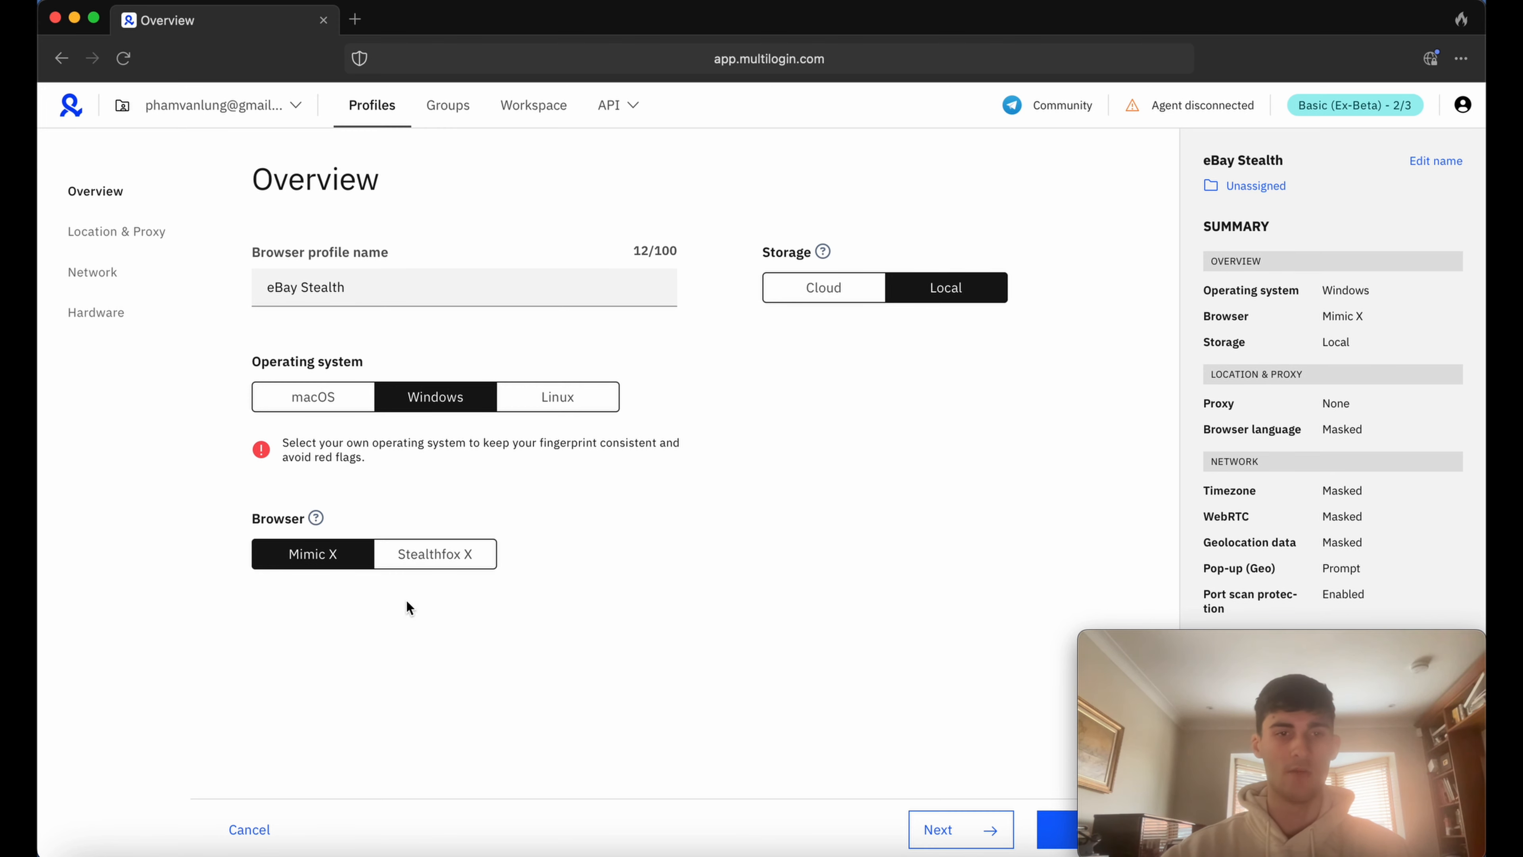
{"action": "left_click", "coordinate": [434, 553]}
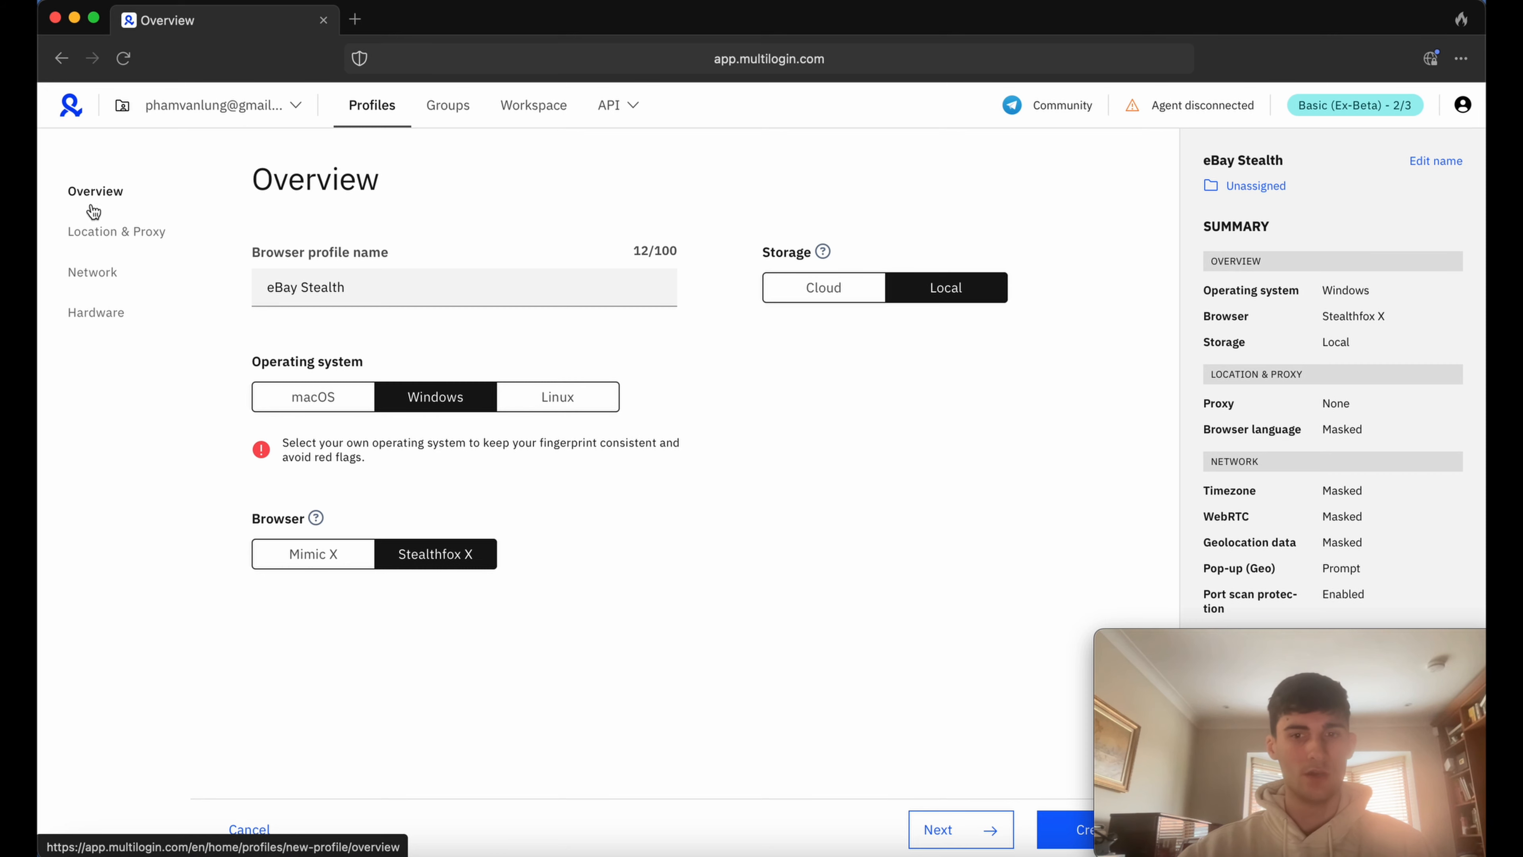
{"action": "left_click", "coordinate": [973, 838]}
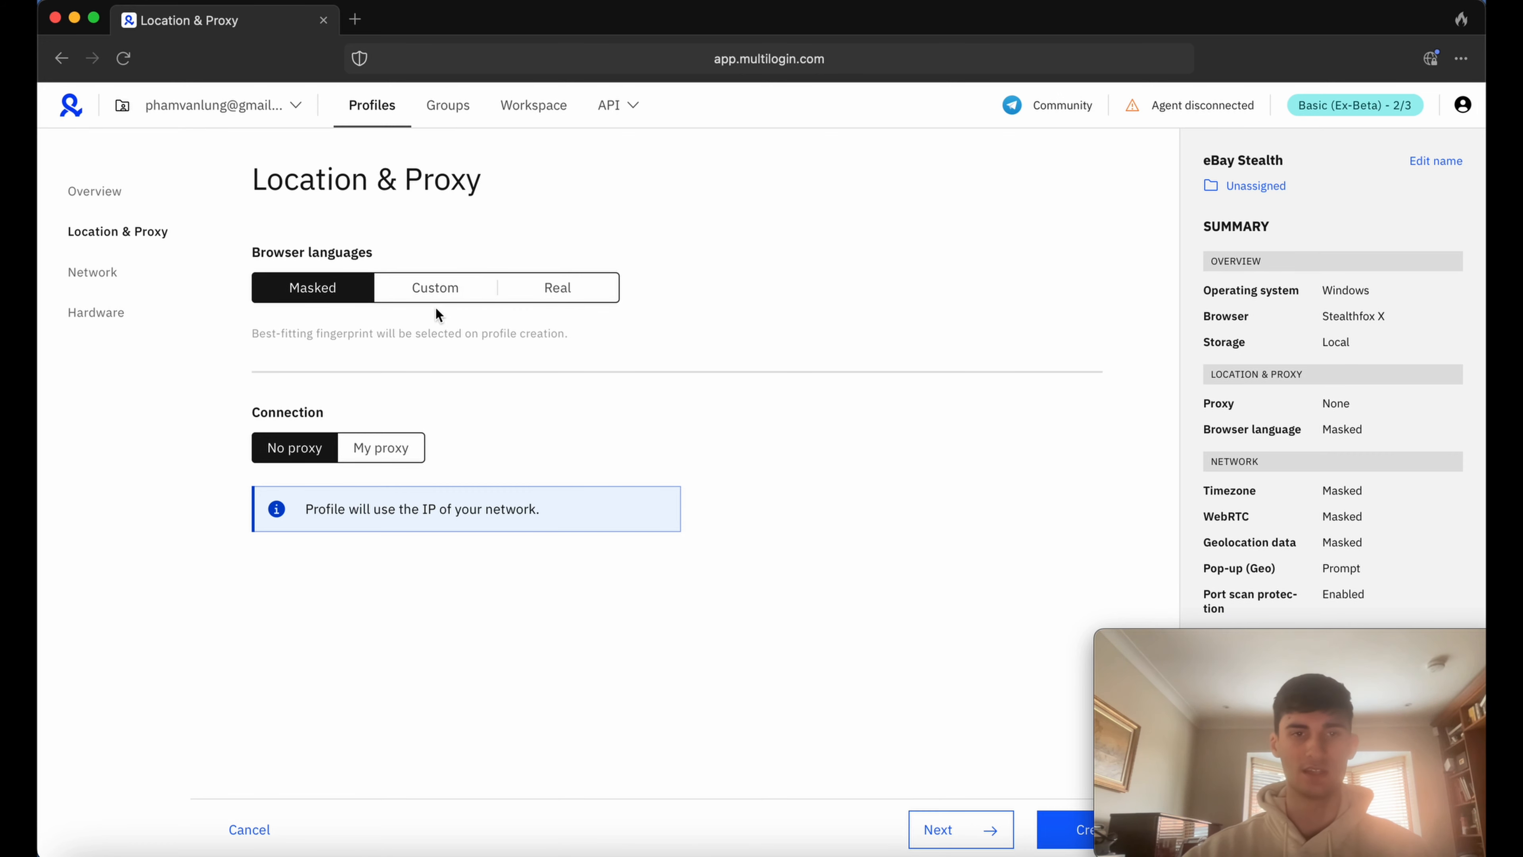
Try the Custom and Real options for the browser languages, and return the setting to Masked.
{"action": "left_click", "coordinate": [435, 288]}
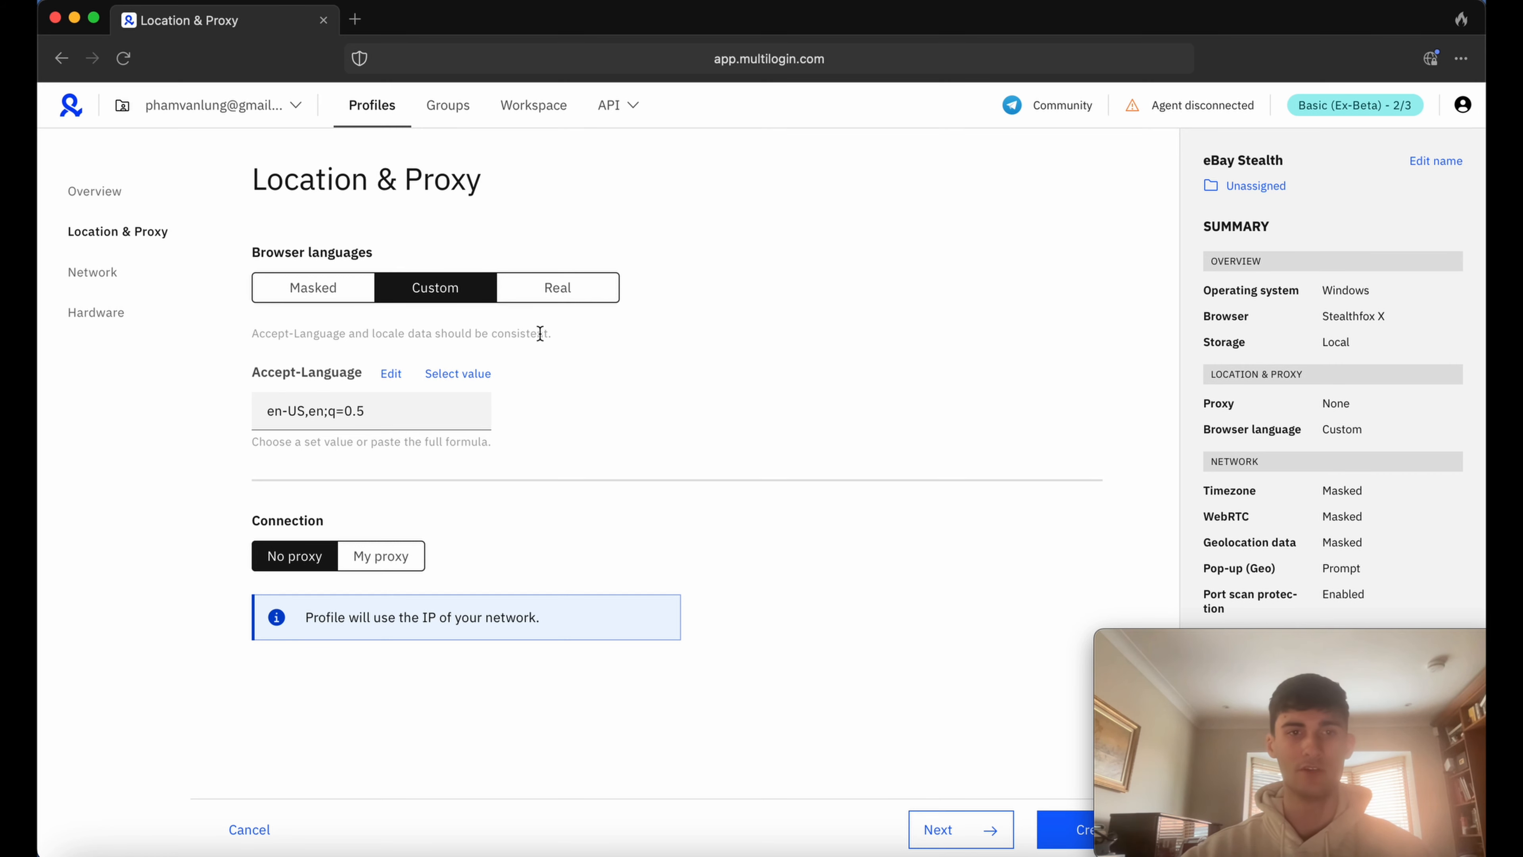
{"action": "left_click", "coordinate": [546, 291]}
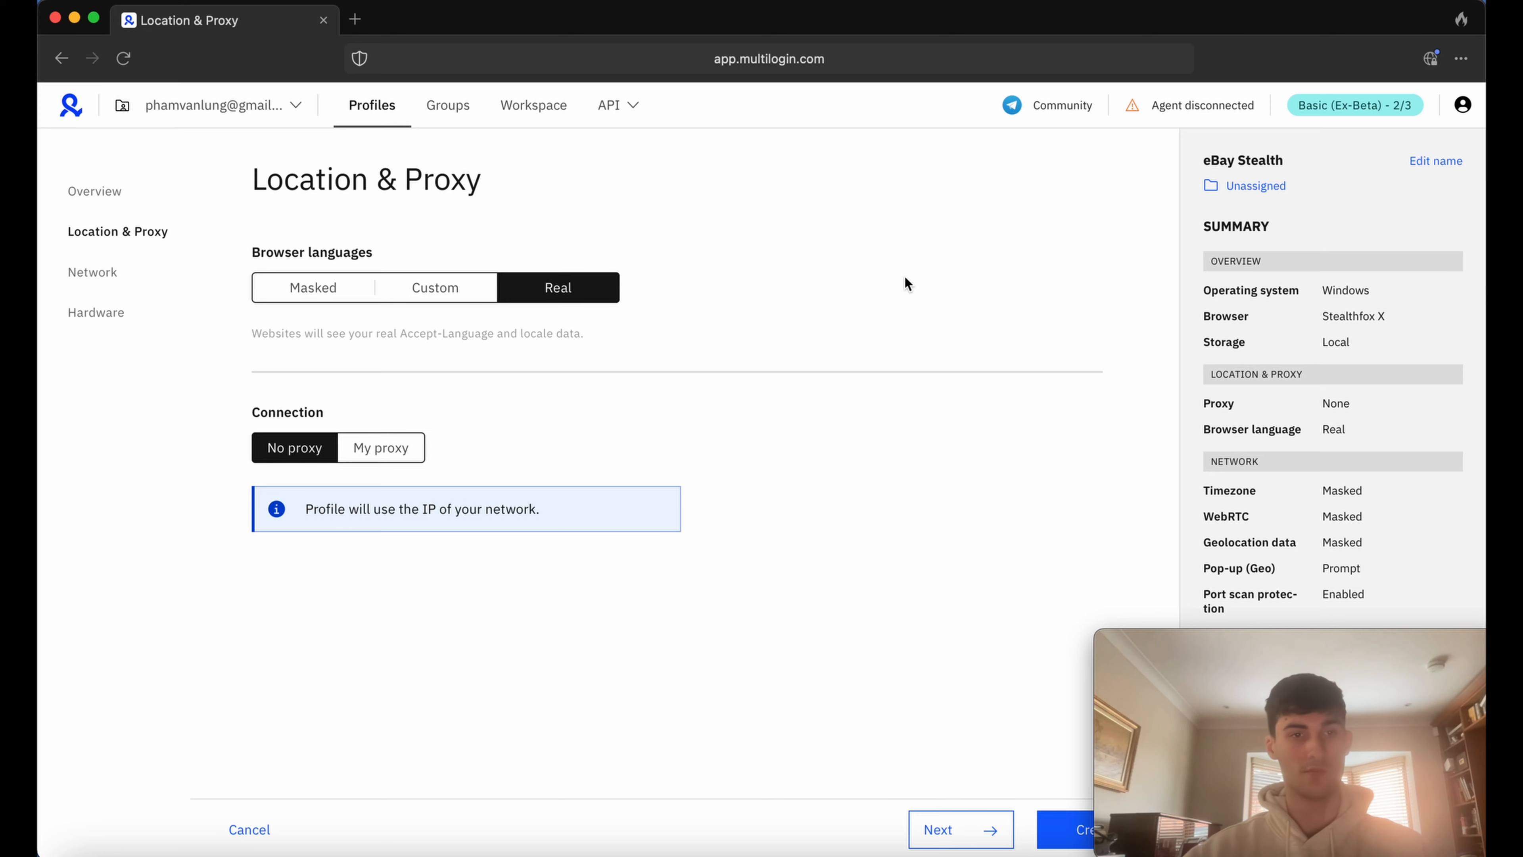
{"action": "left_click", "coordinate": [359, 296]}
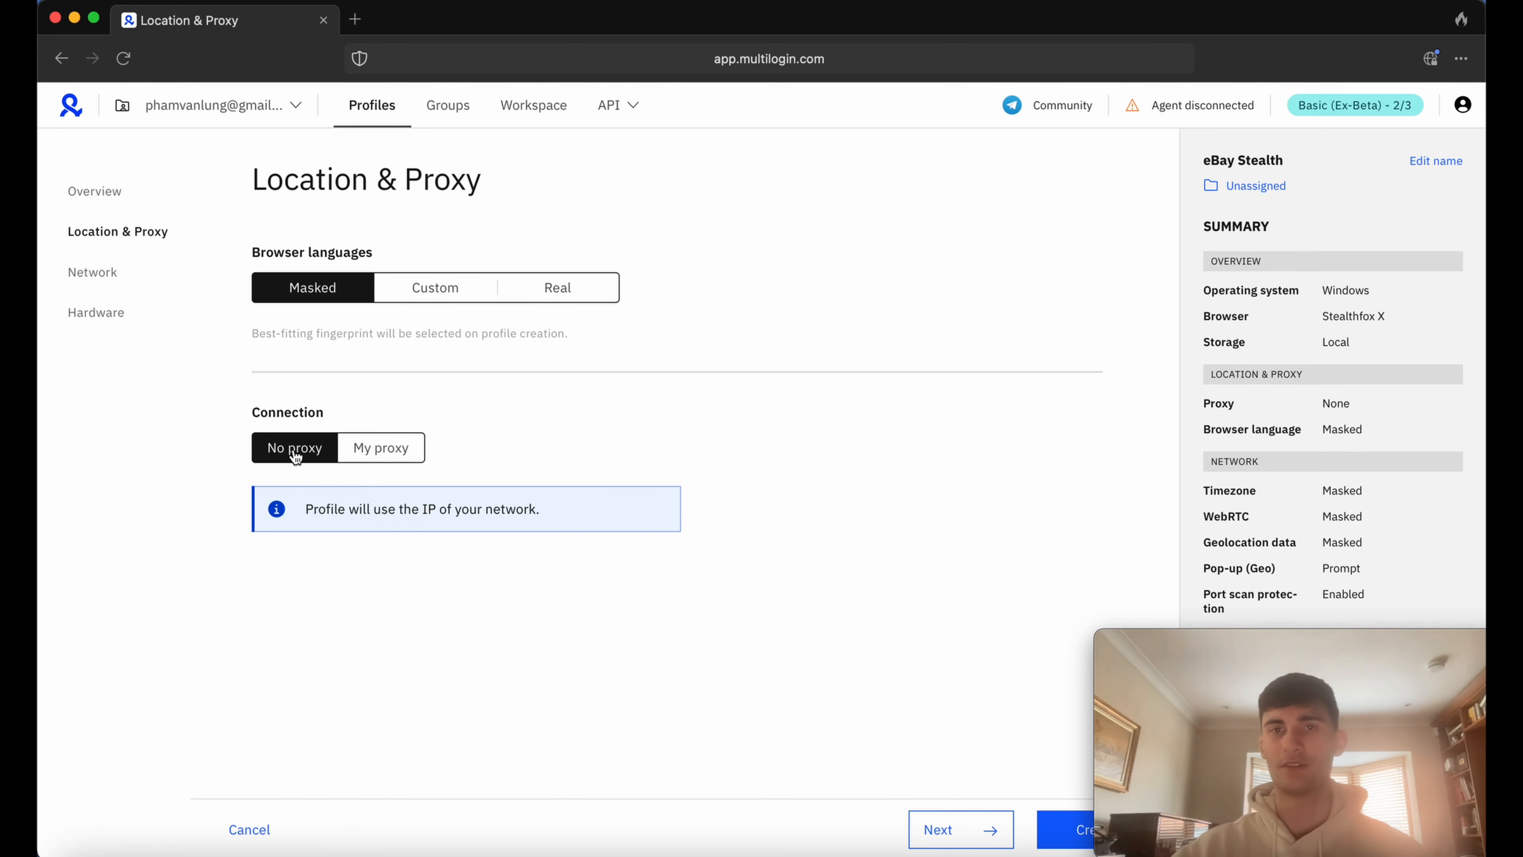
Switch the profile's connection to My proxy, leaving the proxy details empty, and continue to the Network settings.
{"action": "left_click", "coordinate": [381, 456]}
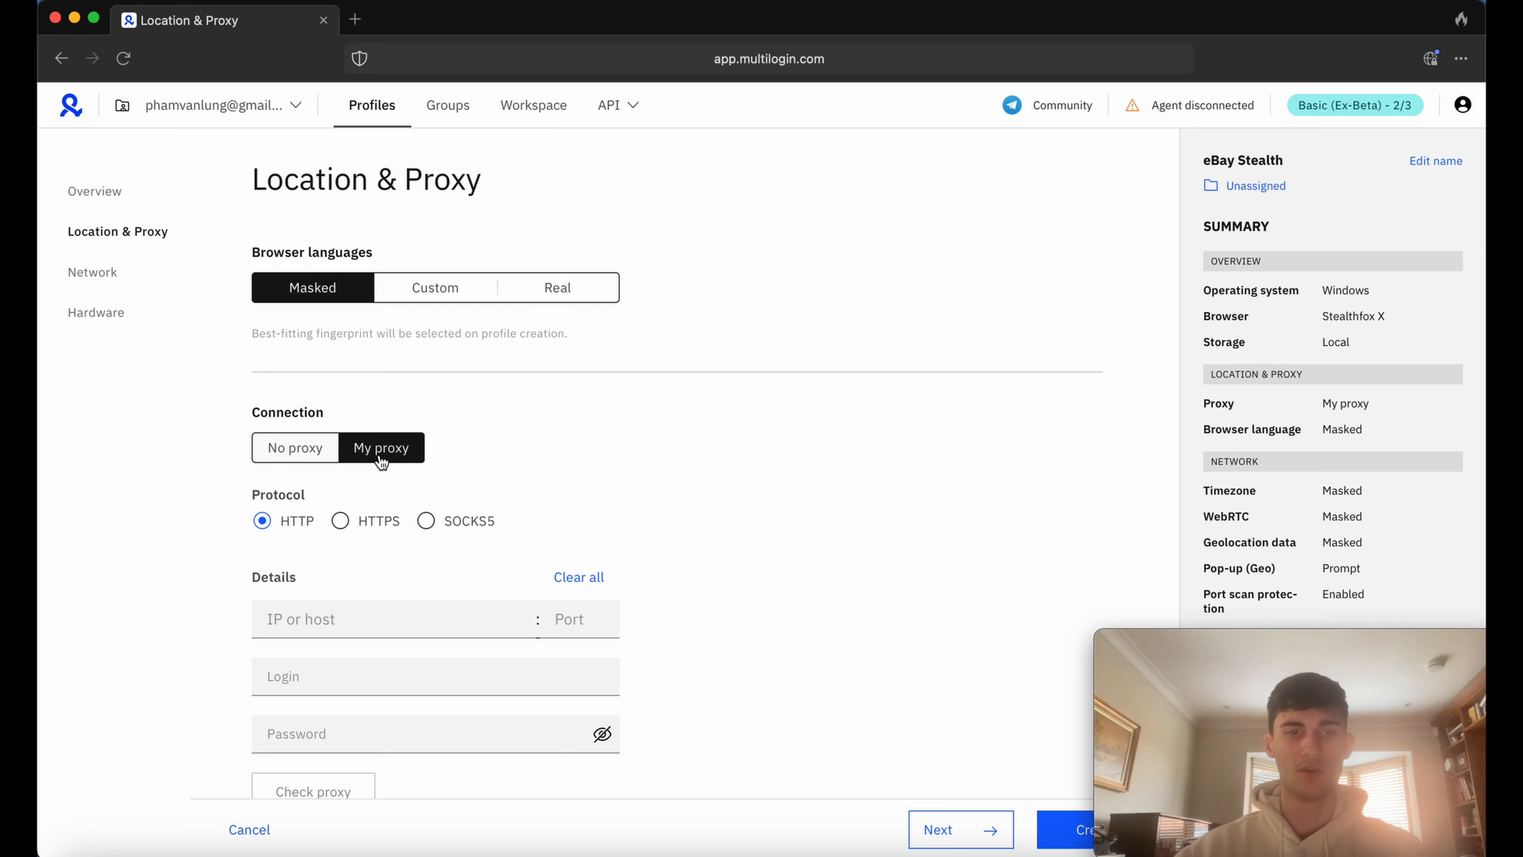
{"action": "scroll", "coordinate": [339, 605], "scroll_direction": "down", "scroll_amount": 1}
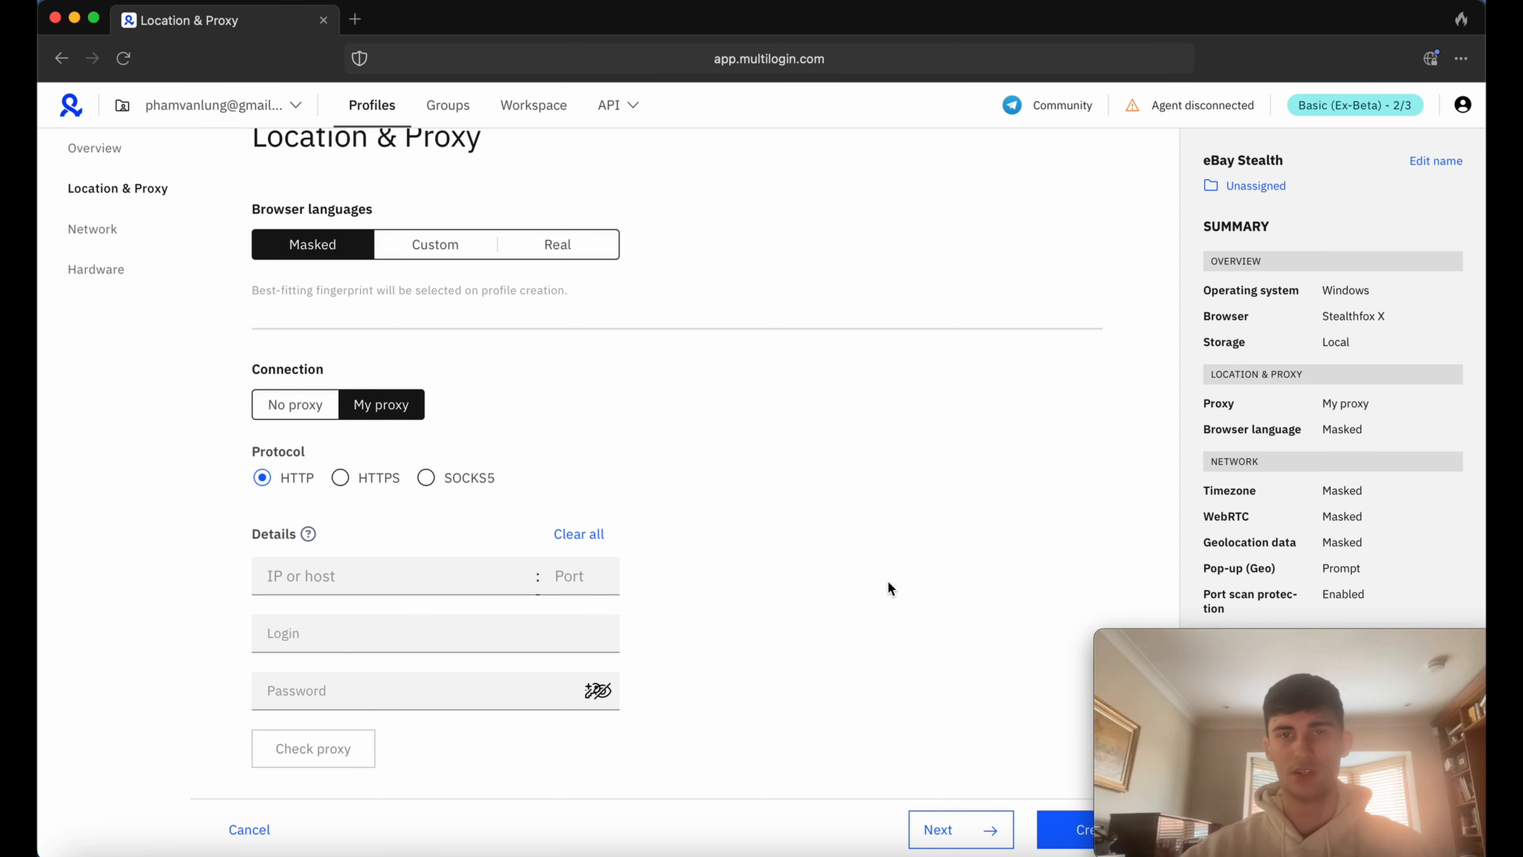
{"action": "scroll", "coordinate": [887, 588], "scroll_direction": "down", "scroll_amount": 10}
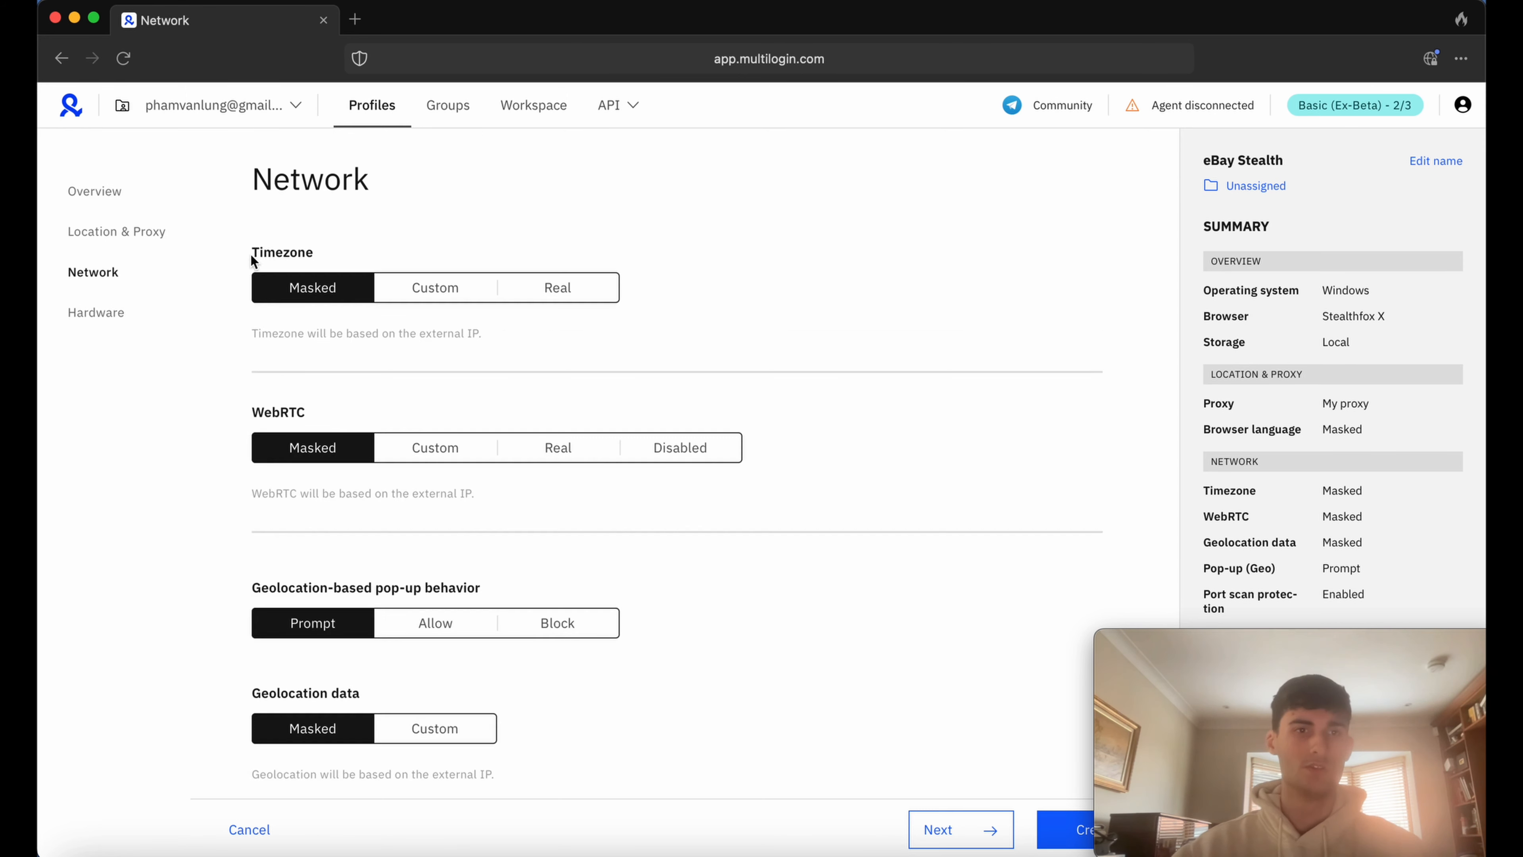
Try the Custom and Real options for the timezone, and return the setting to Masked.
{"action": "left_click_drag", "start_coordinate": [242, 264], "coordinate": [417, 262]}
{"action": "left_click", "coordinate": [385, 248]}
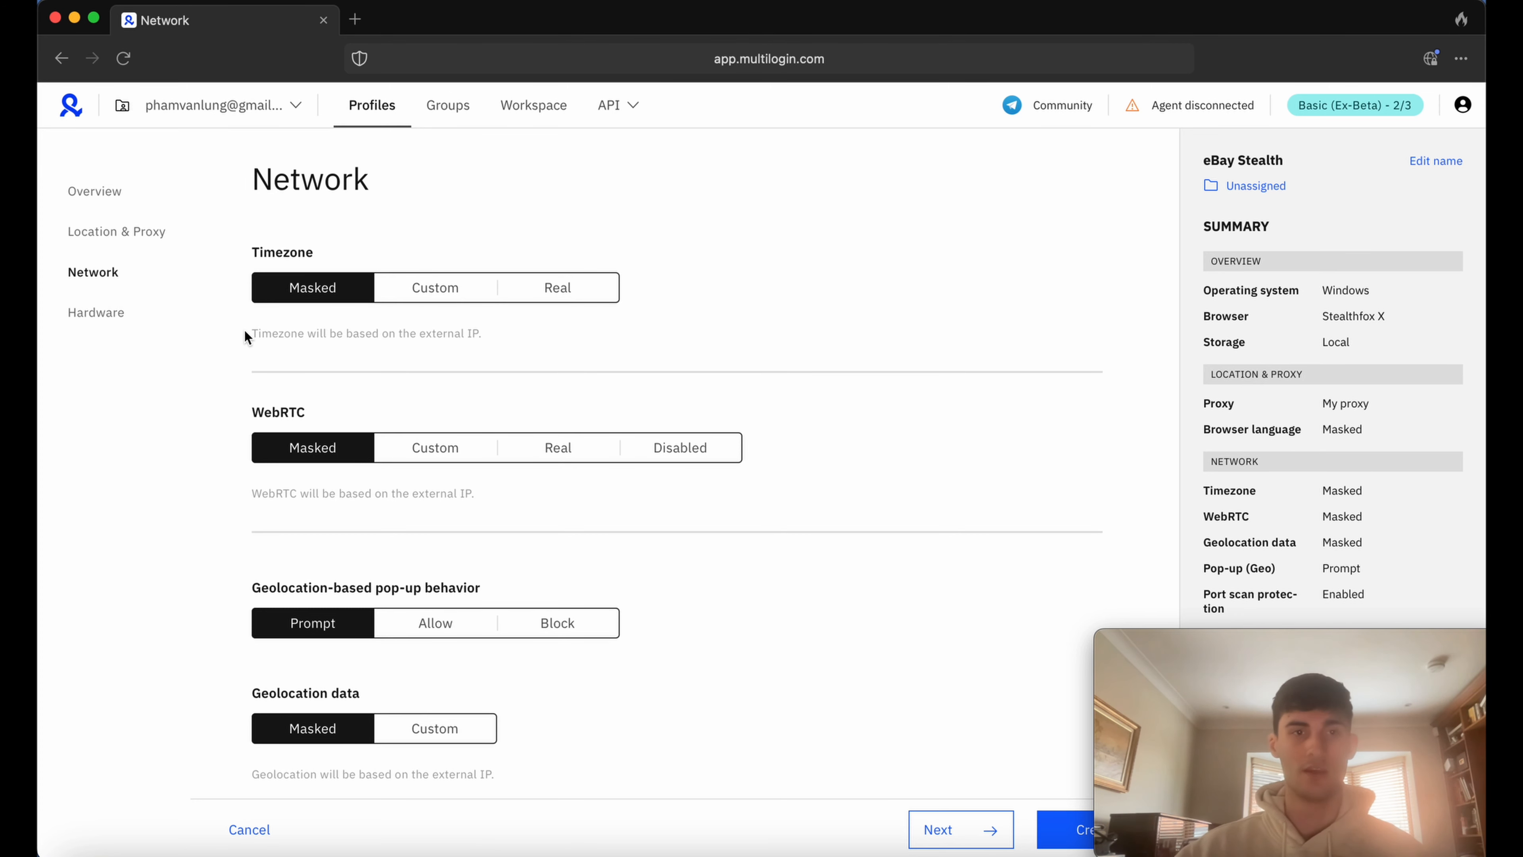
{"action": "left_click", "coordinate": [433, 288]}
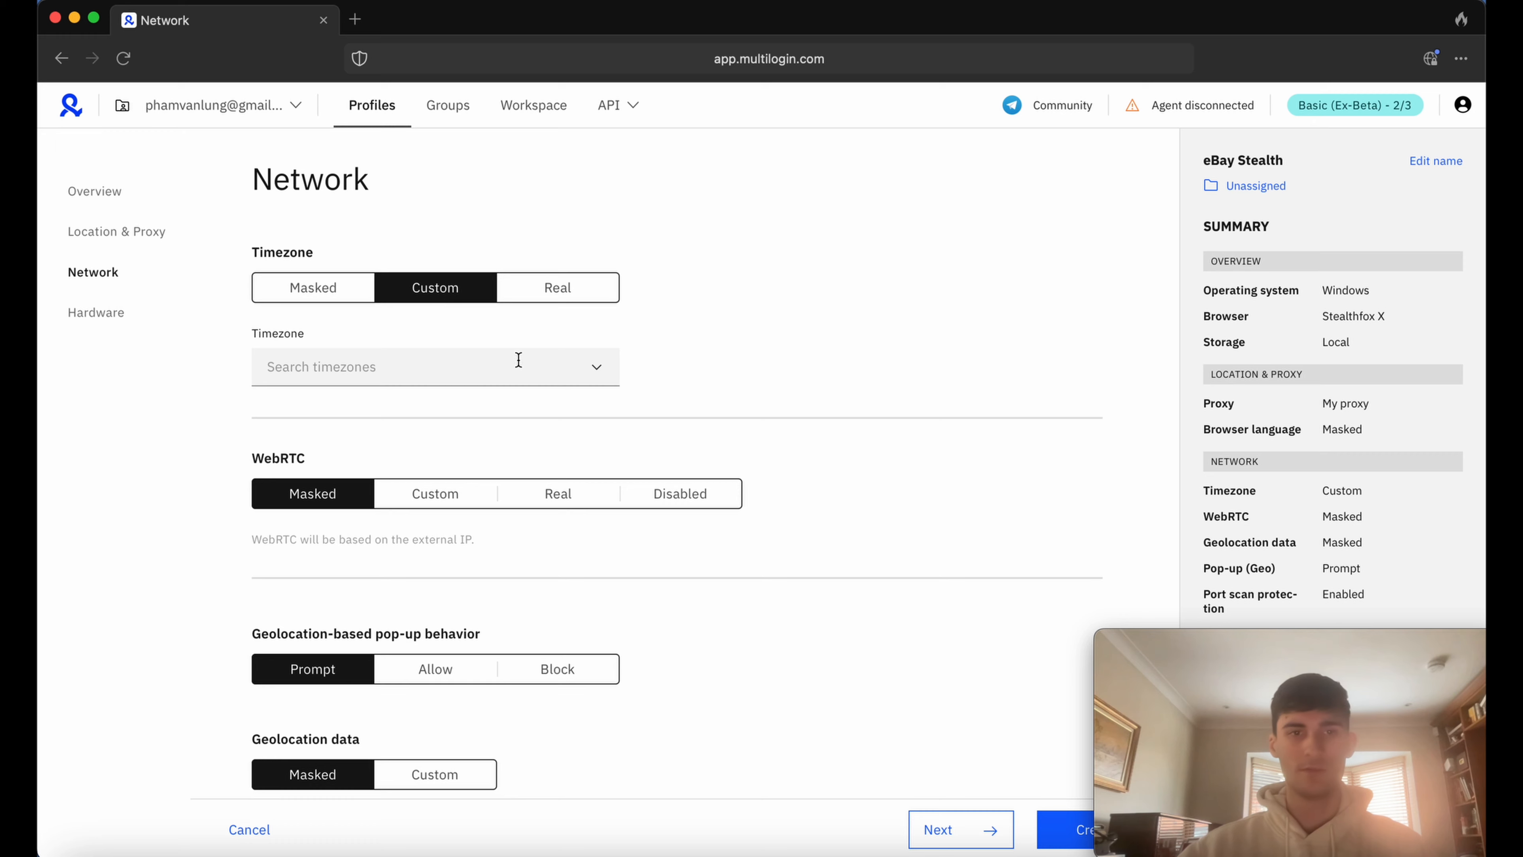
{"action": "left_click", "coordinate": [559, 305]}
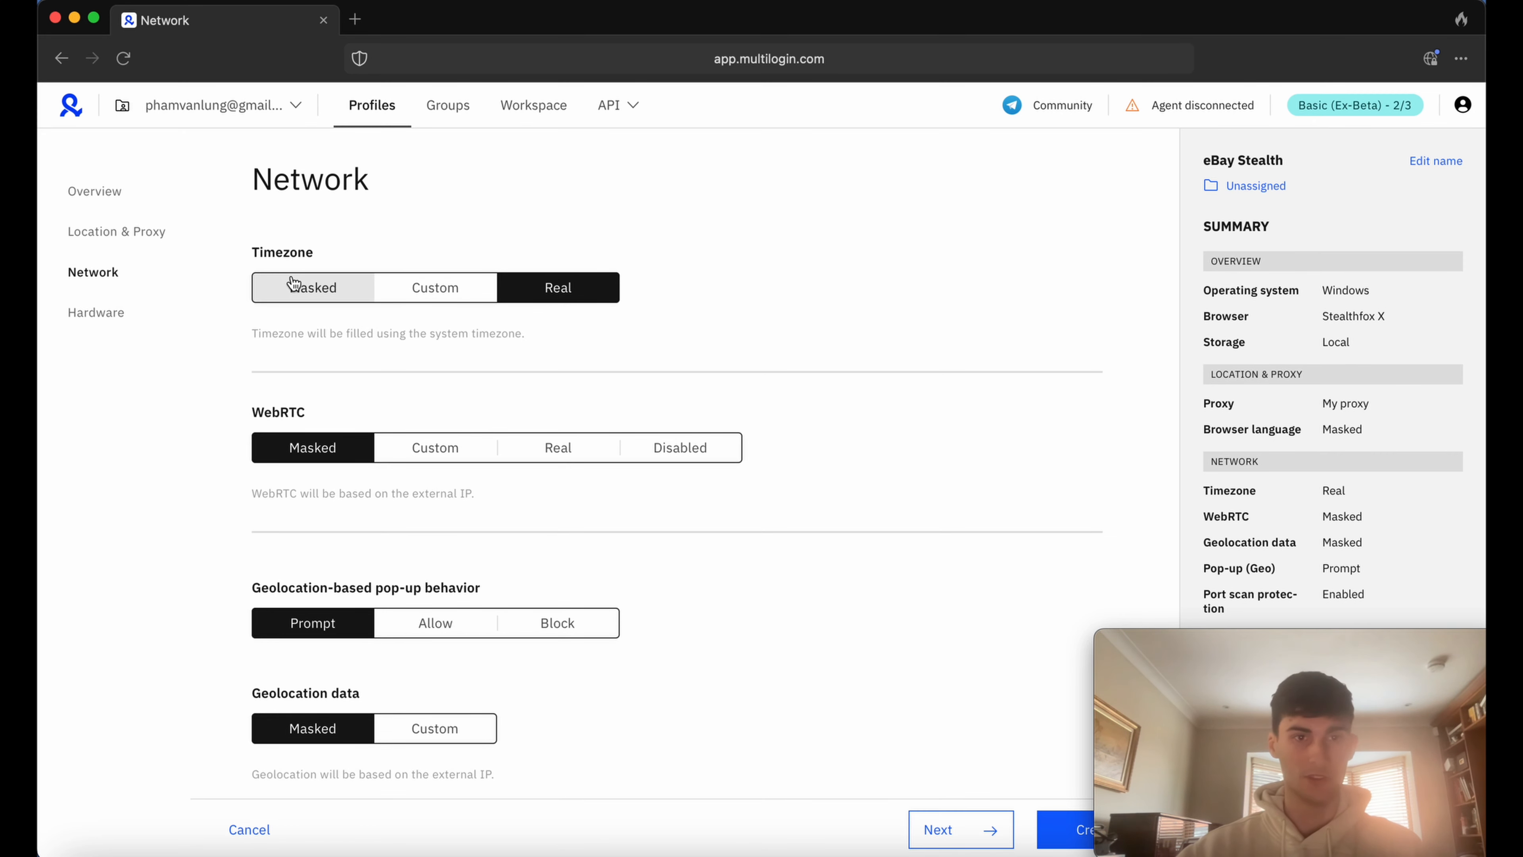
{"action": "left_click", "coordinate": [311, 289]}
Set the geolocation-based pop-up behavior to Allow.
{"action": "scroll", "coordinate": [252, 324], "scroll_direction": "down", "scroll_amount": 2}
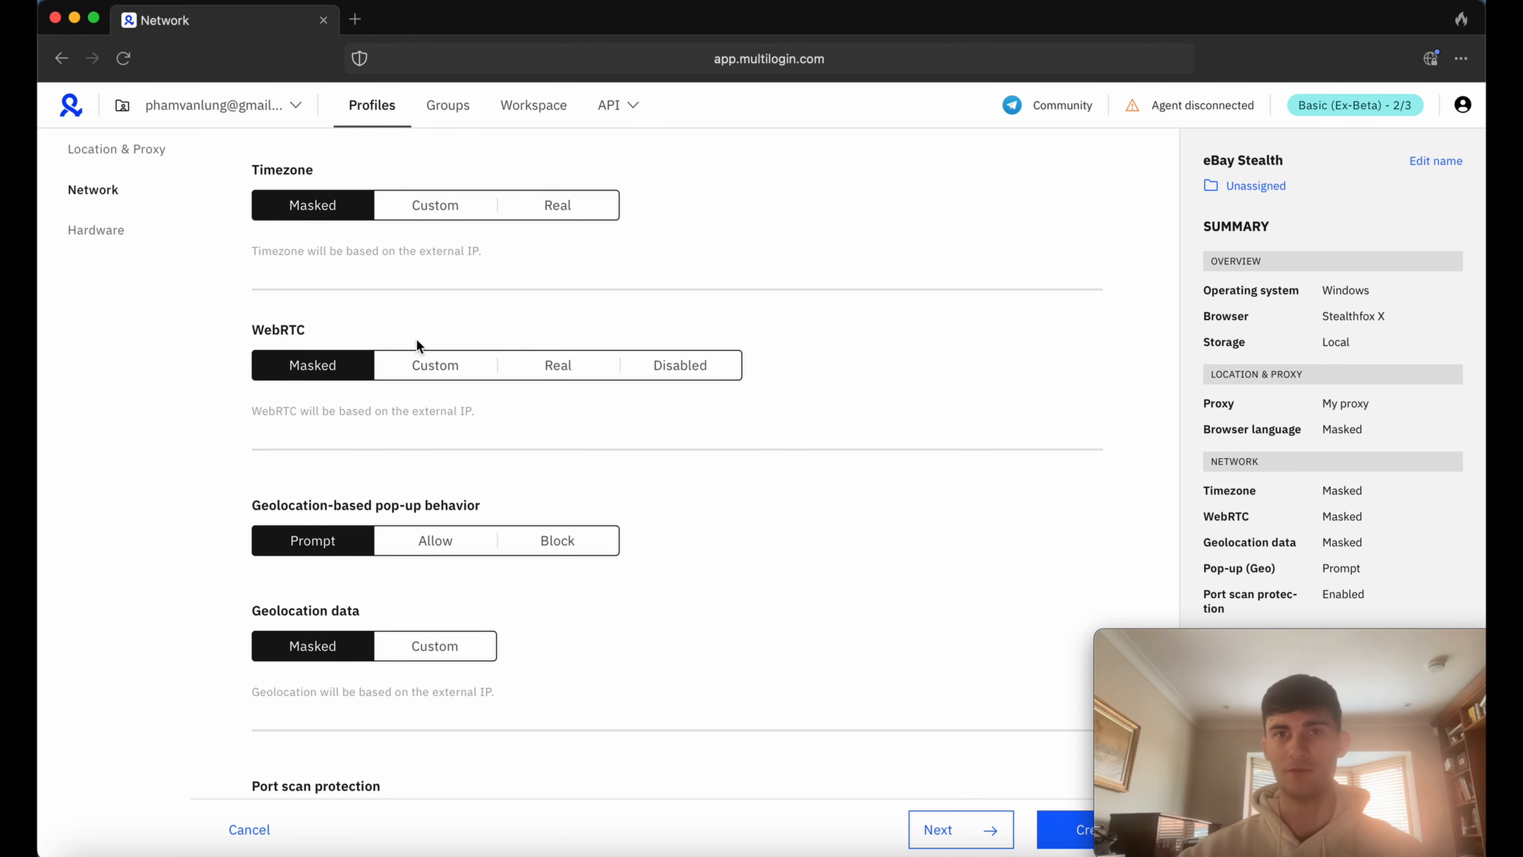
{"action": "scroll", "coordinate": [457, 478], "scroll_direction": "down", "scroll_amount": 3}
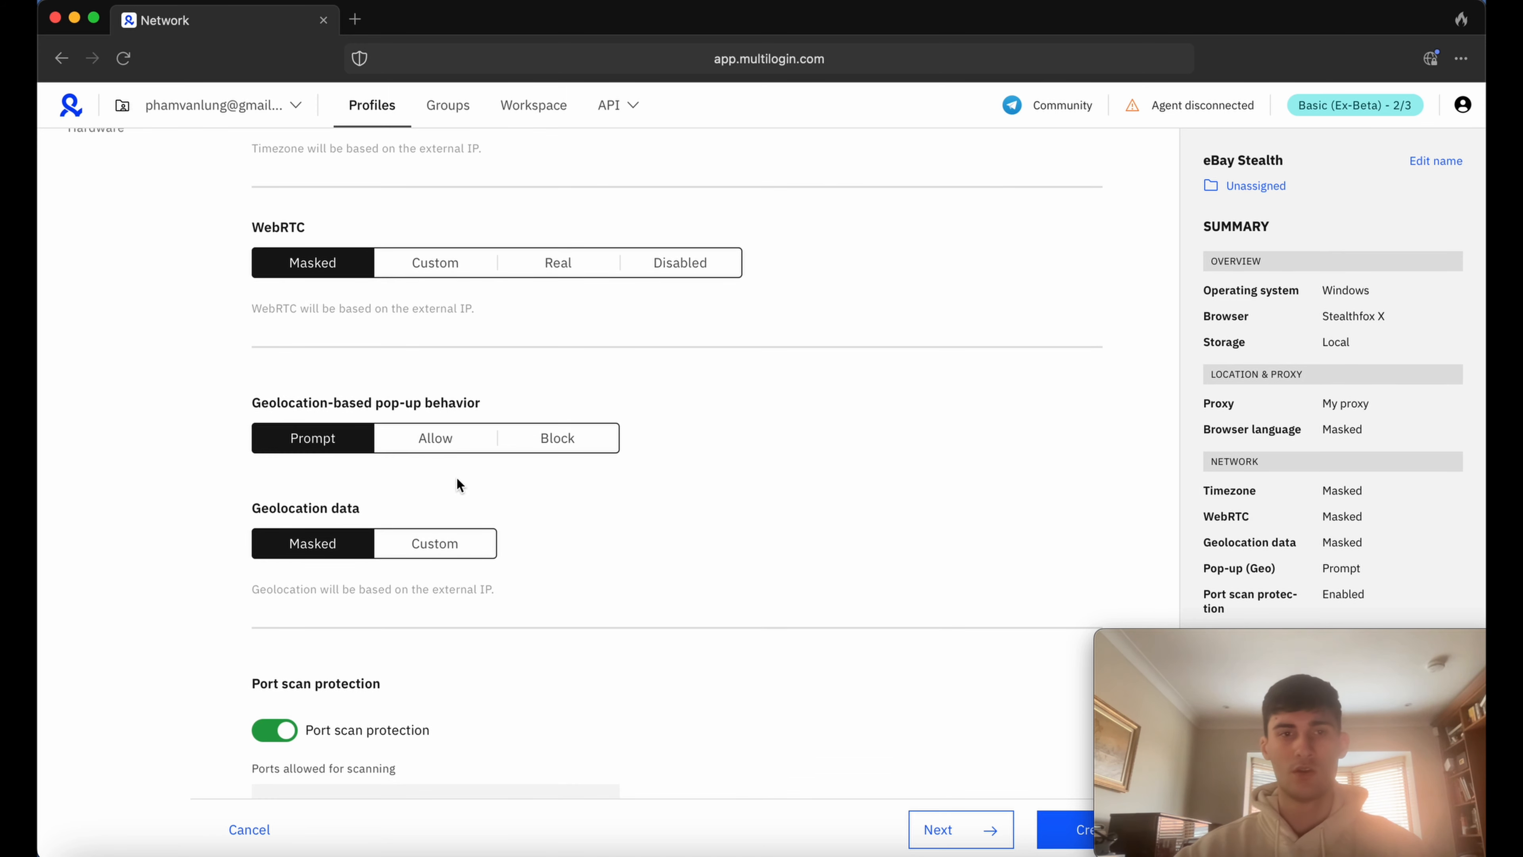
{"action": "left_click_drag", "start_coordinate": [252, 402], "coordinate": [544, 401]}
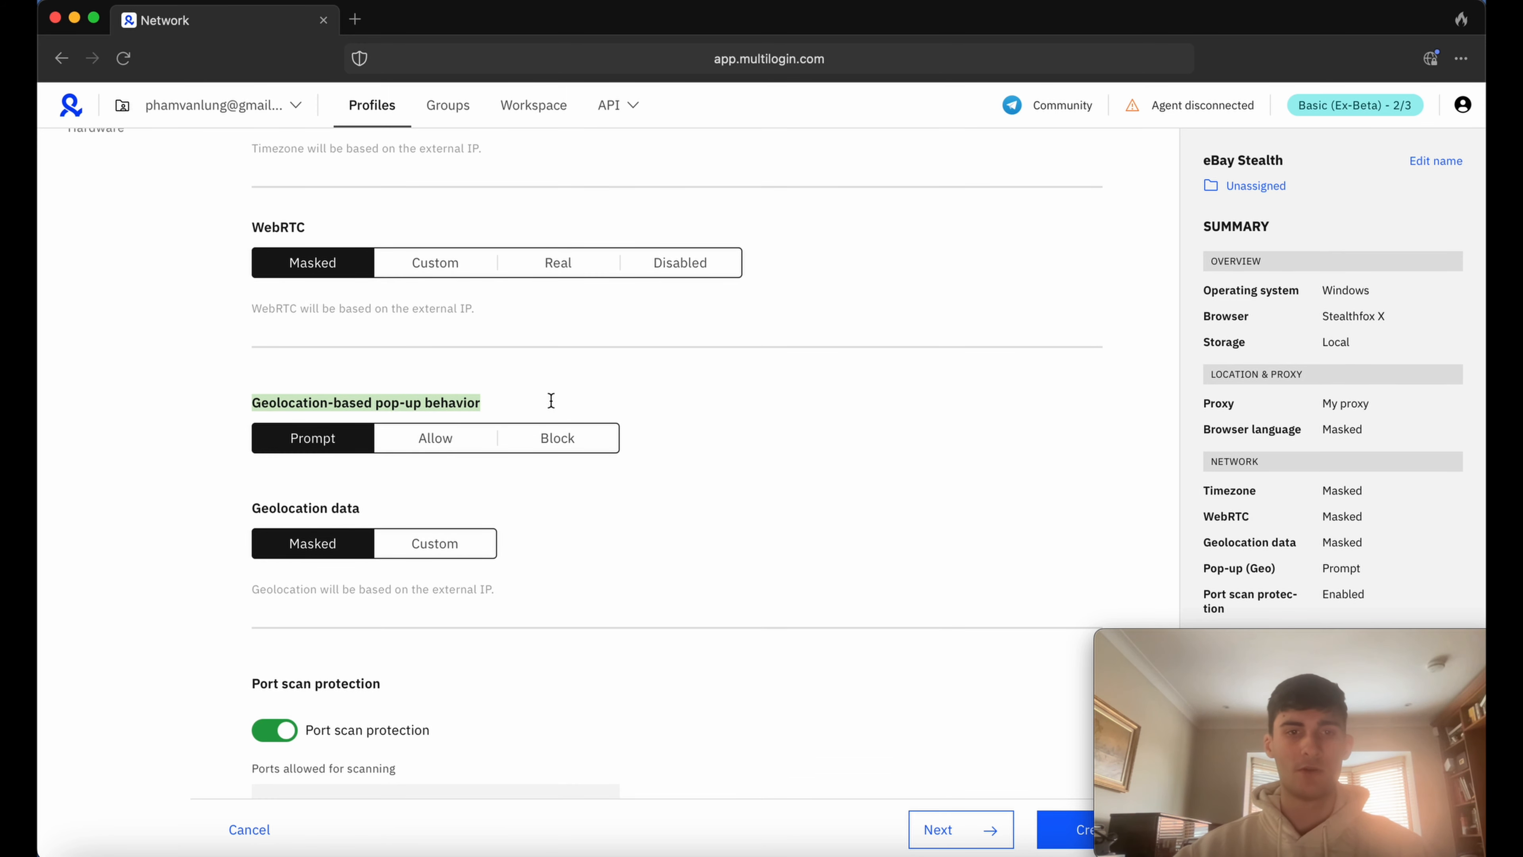
{"action": "left_click", "coordinate": [372, 401]}
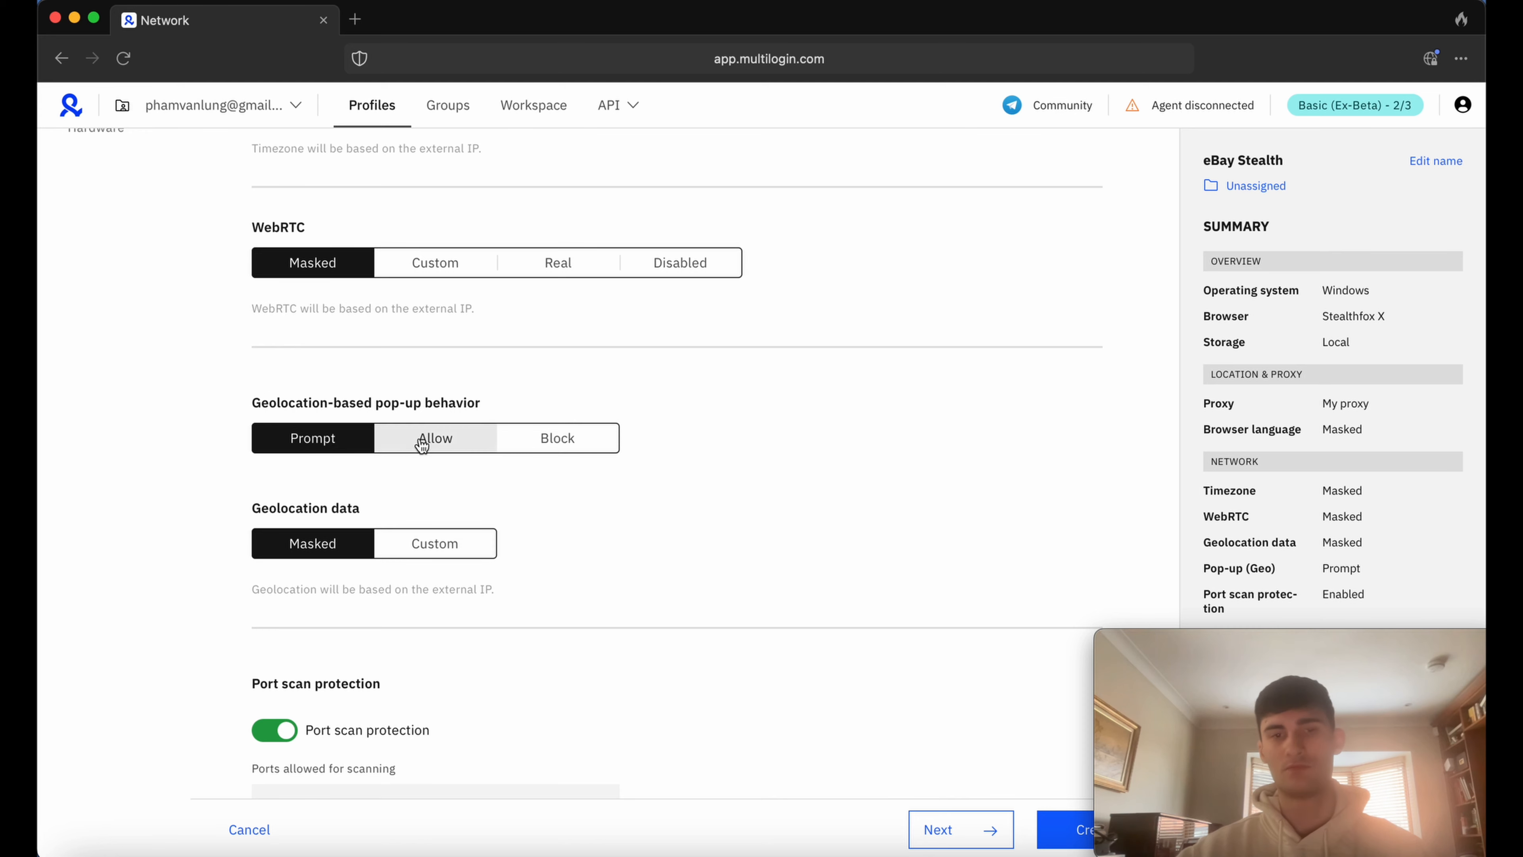
{"action": "left_click", "coordinate": [400, 445]}
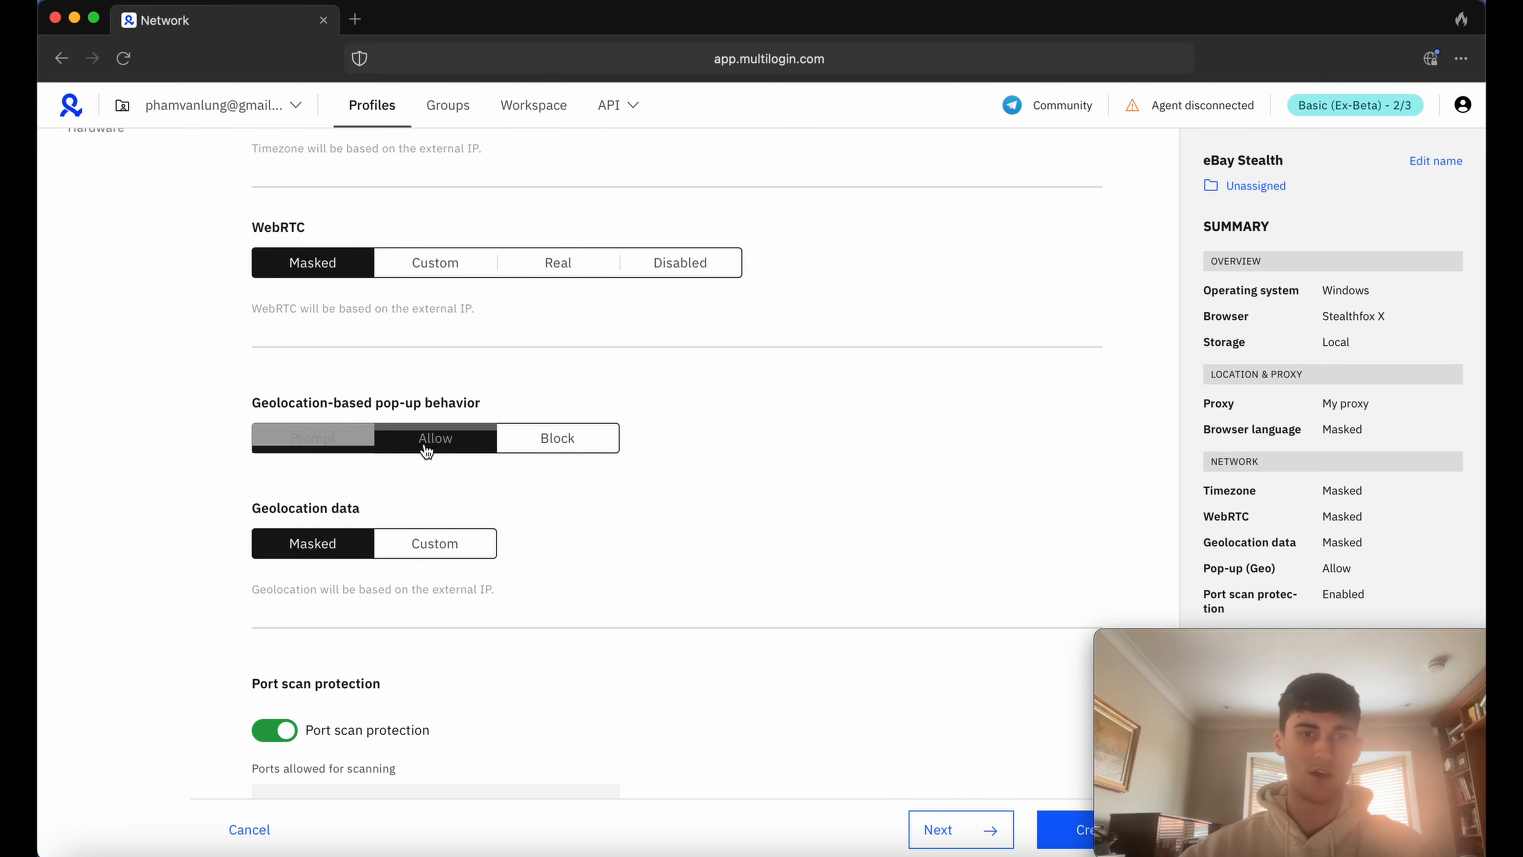
Review the Network settings and read the description of the Geolocation data option.
{"action": "scroll", "coordinate": [413, 360], "scroll_direction": "up", "scroll_amount": 3}
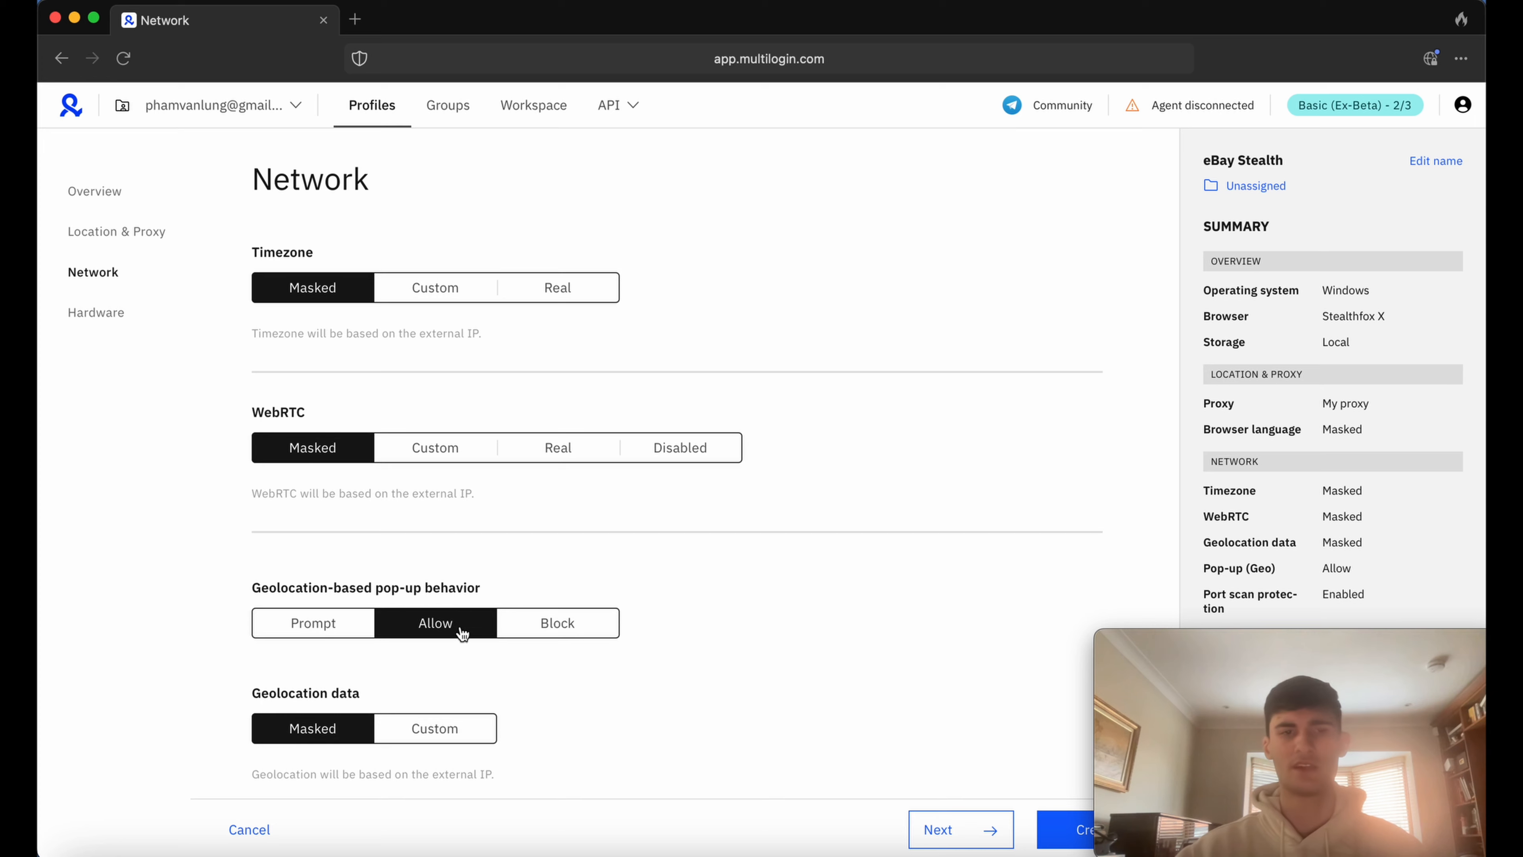
{"action": "scroll", "coordinate": [469, 583], "scroll_direction": "down", "scroll_amount": 3}
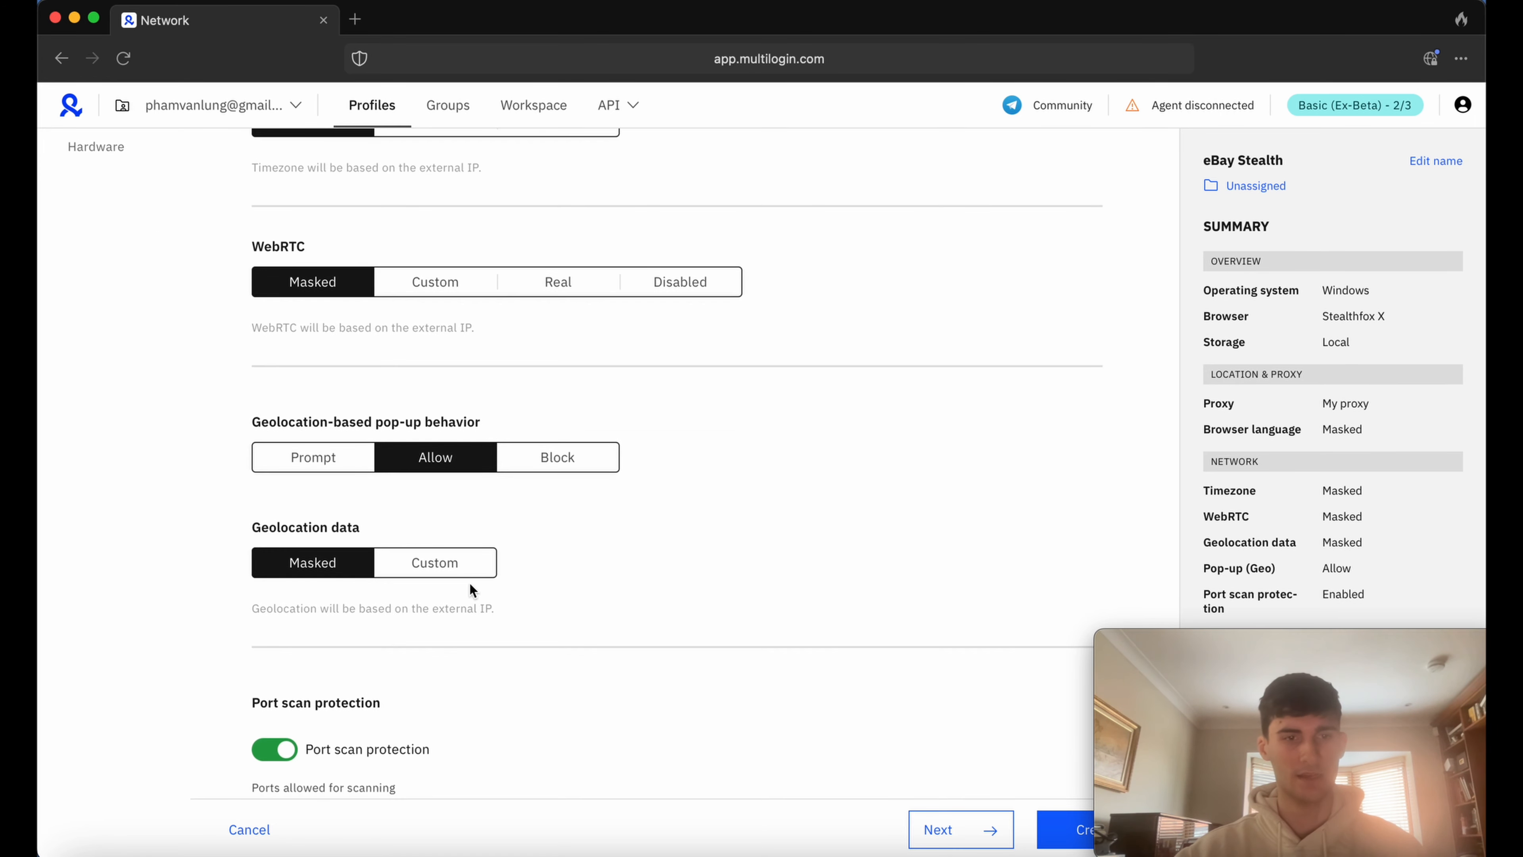
{"action": "left_click_drag", "start_coordinate": [242, 527], "coordinate": [364, 527]}
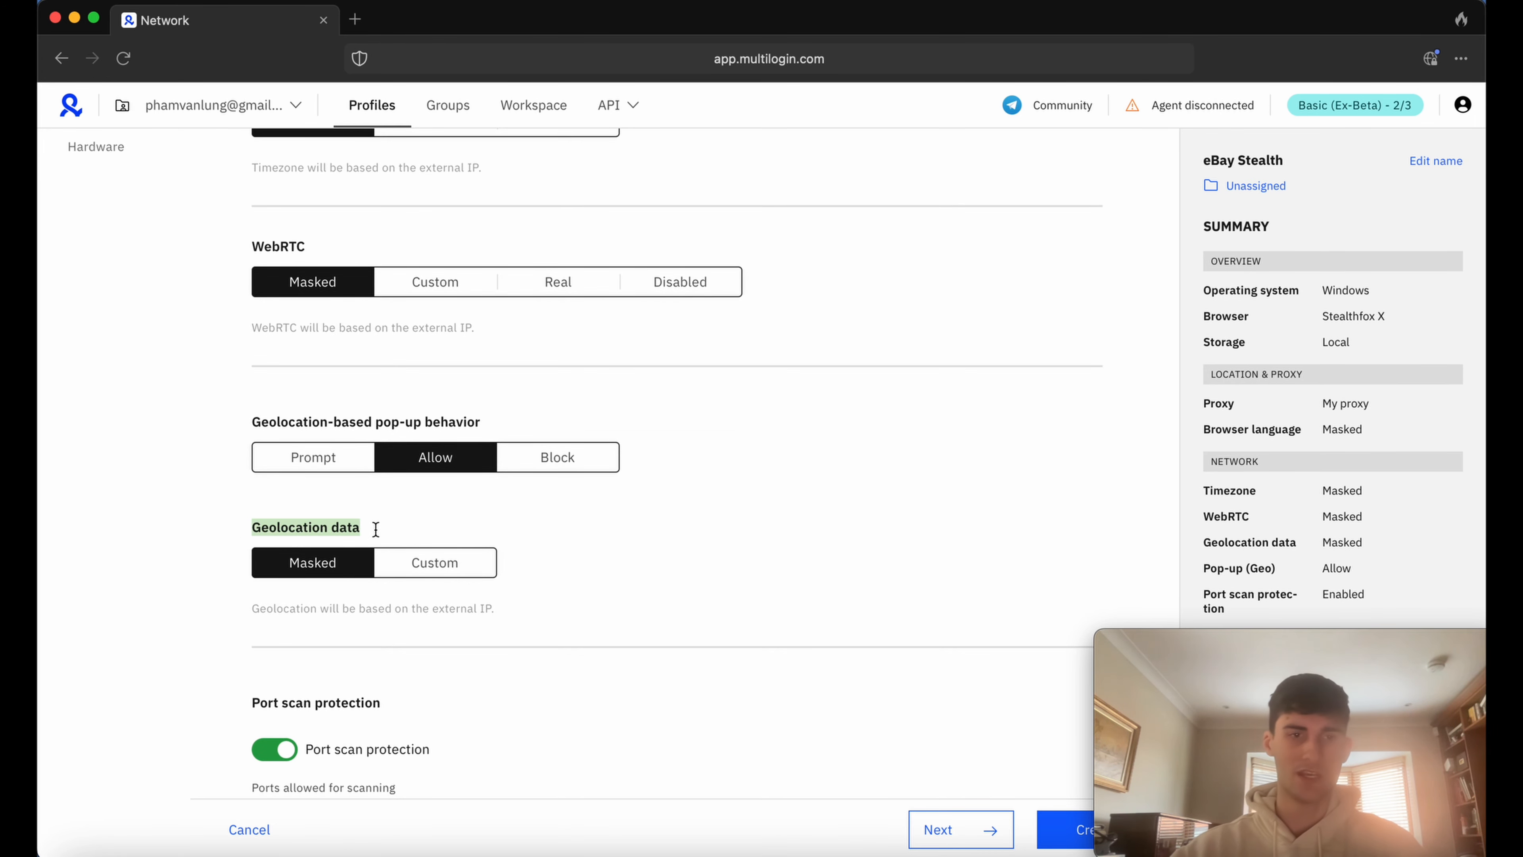
{"action": "left_click_drag", "start_coordinate": [271, 624], "coordinate": [559, 613]}
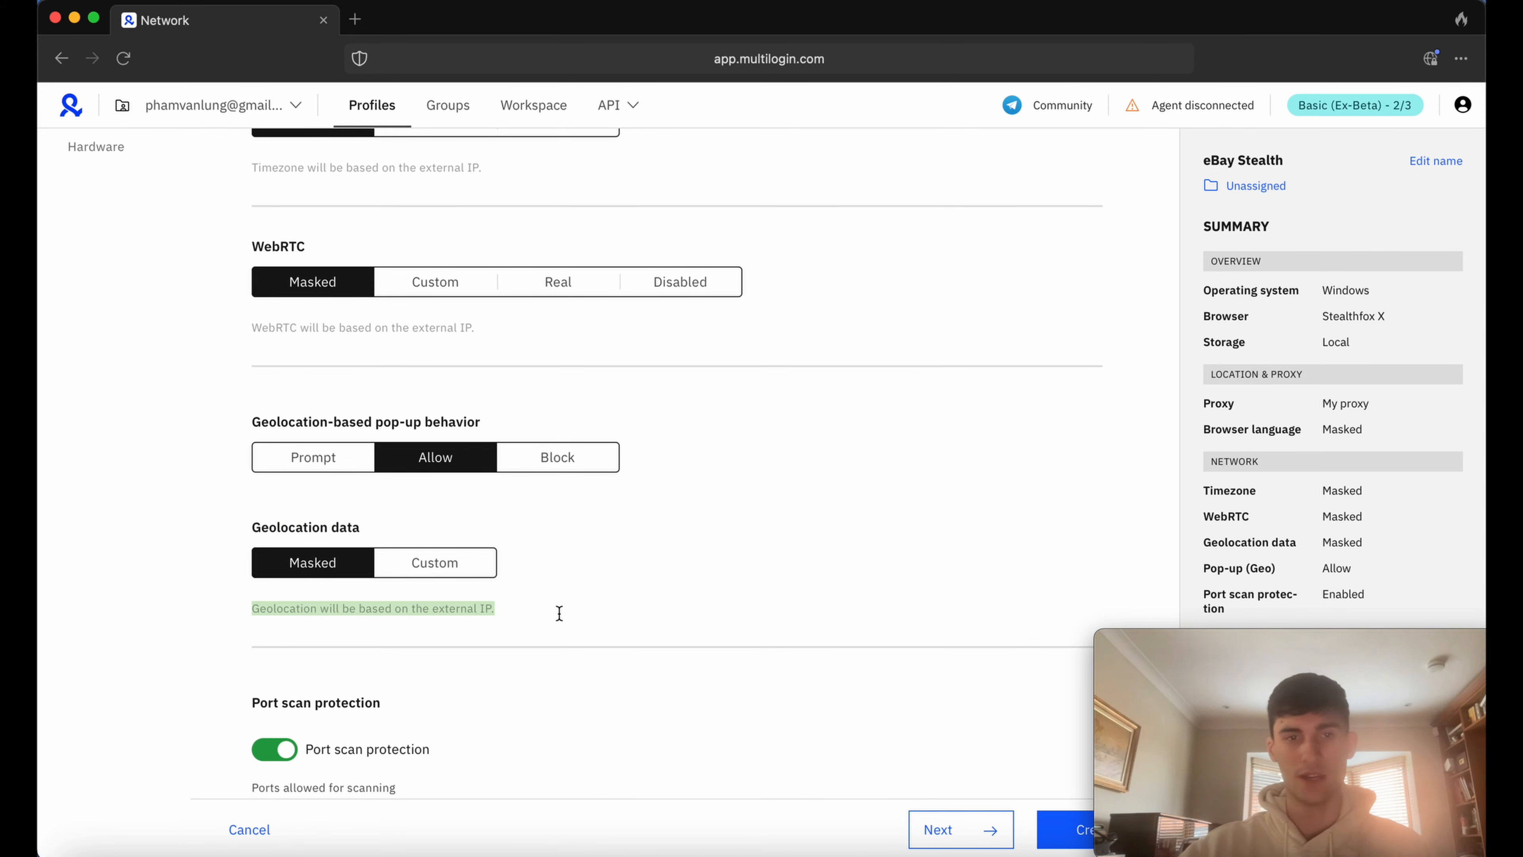
{"action": "left_click", "coordinate": [523, 511]}
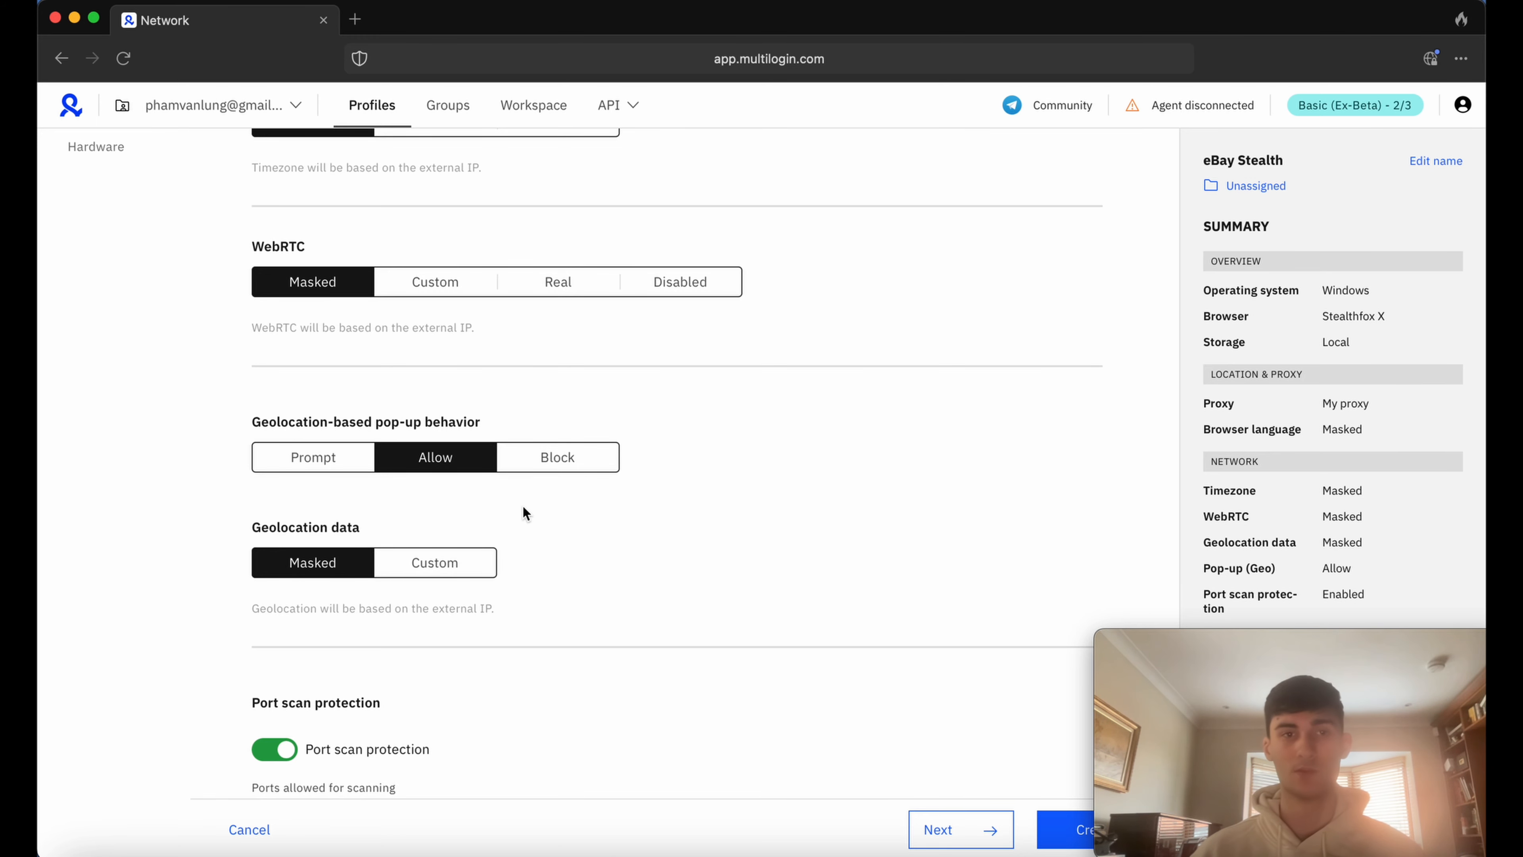
Set Media devices to Masked in the Hardware settings, keeping the other hardware options, and create the profile.
{"action": "left_click", "coordinate": [96, 146]}
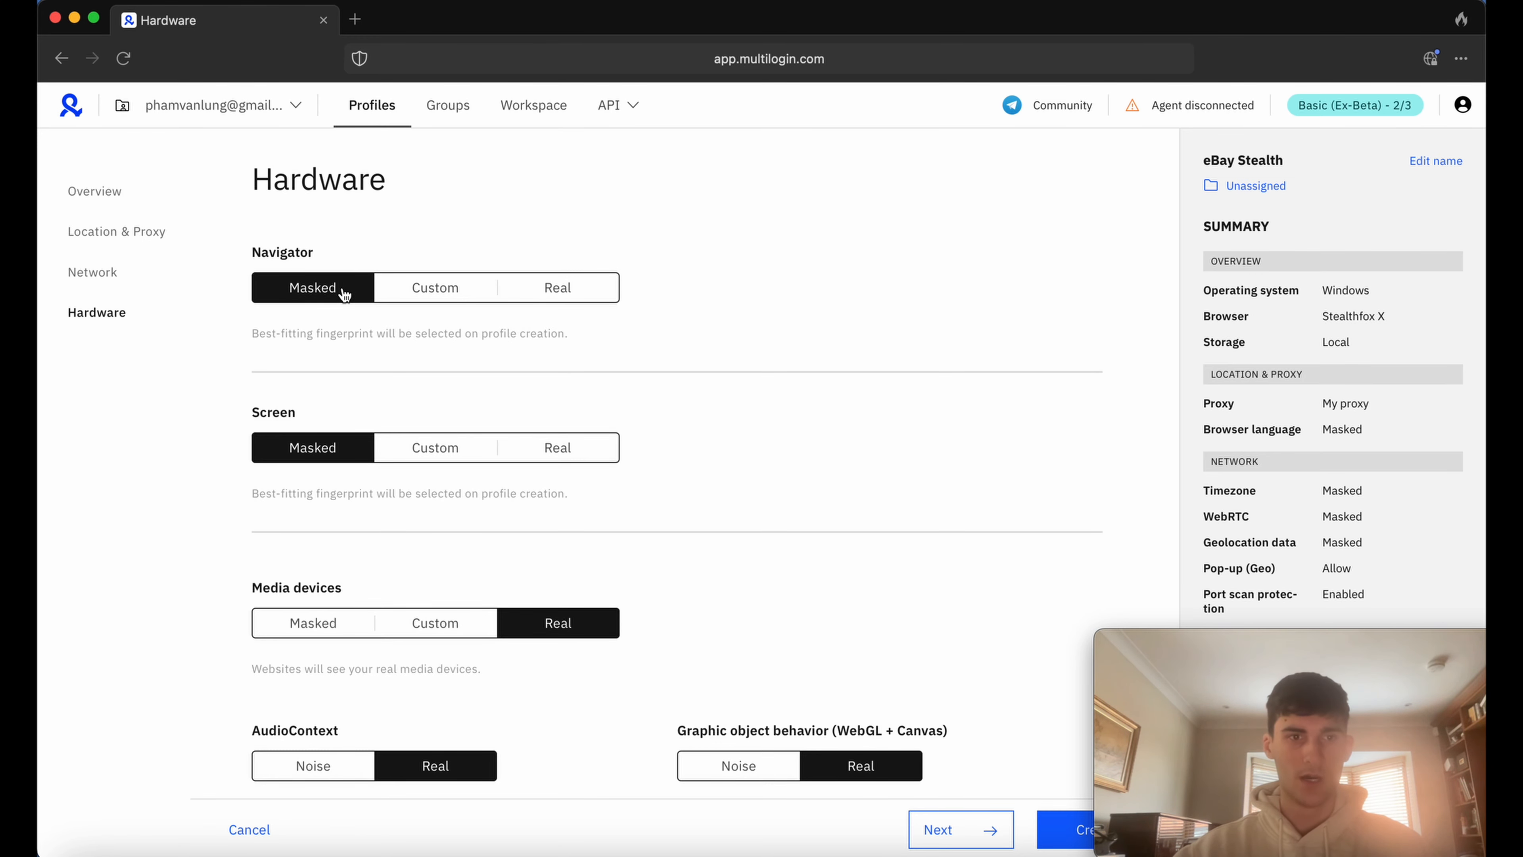
{"action": "scroll", "coordinate": [454, 599], "scroll_direction": "down", "scroll_amount": 3}
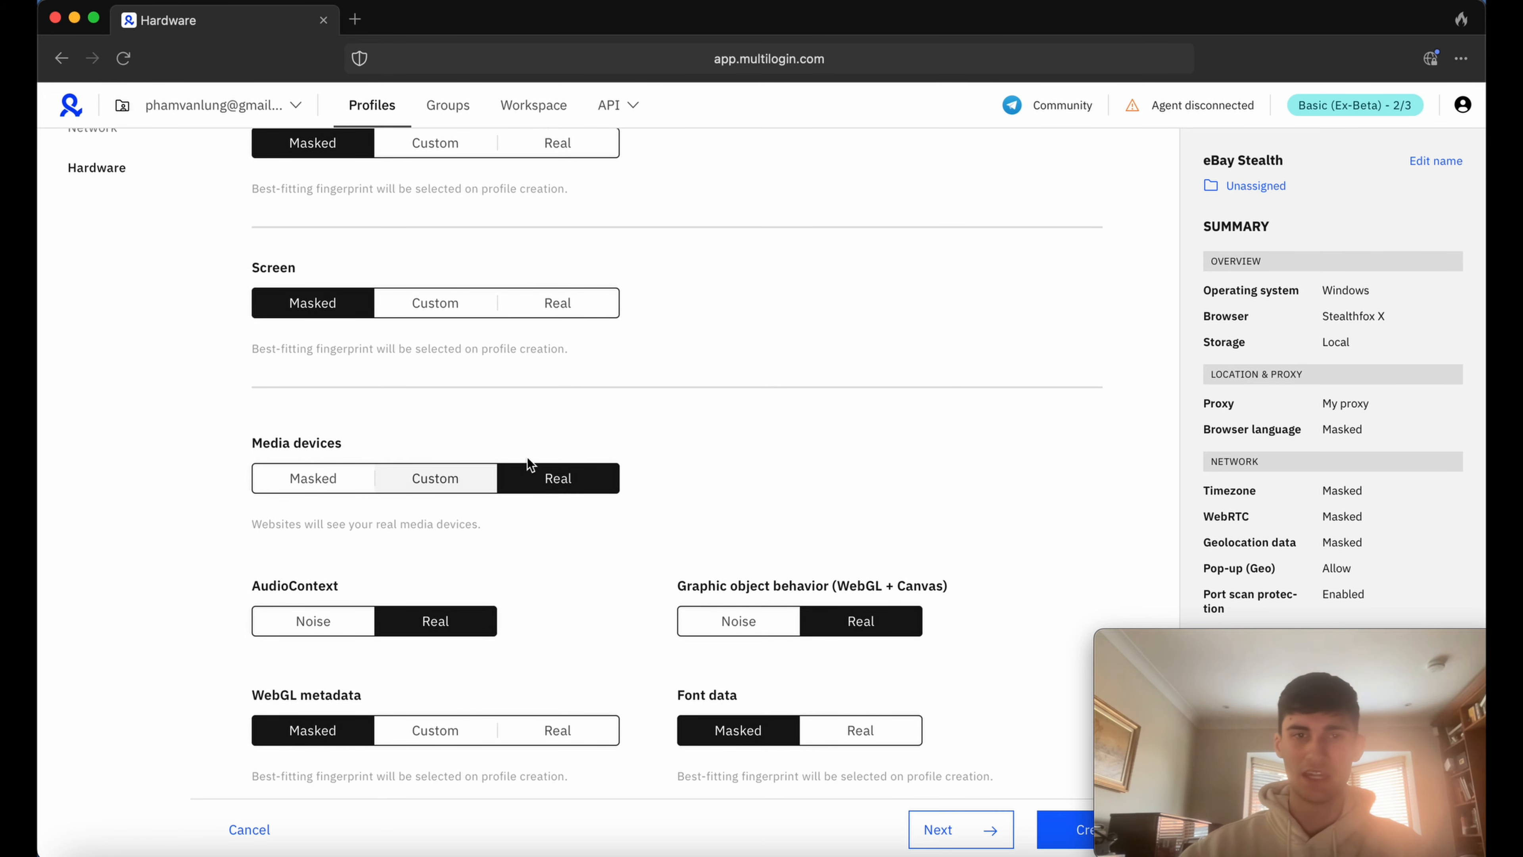
{"action": "left_click", "coordinate": [307, 477]}
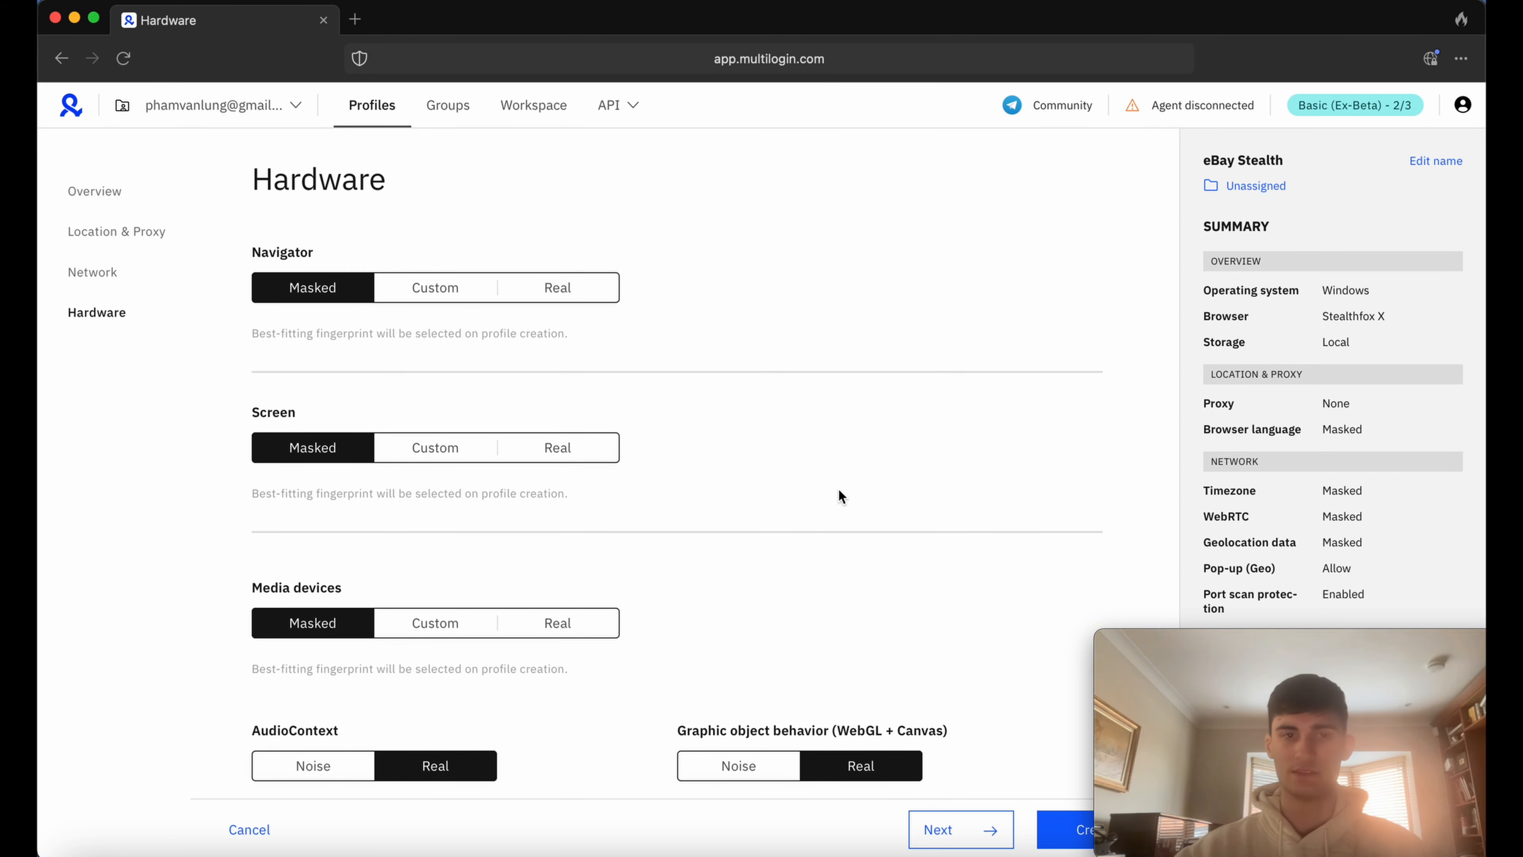
{"action": "scroll", "coordinate": [839, 489], "scroll_direction": "down", "scroll_amount": 5}
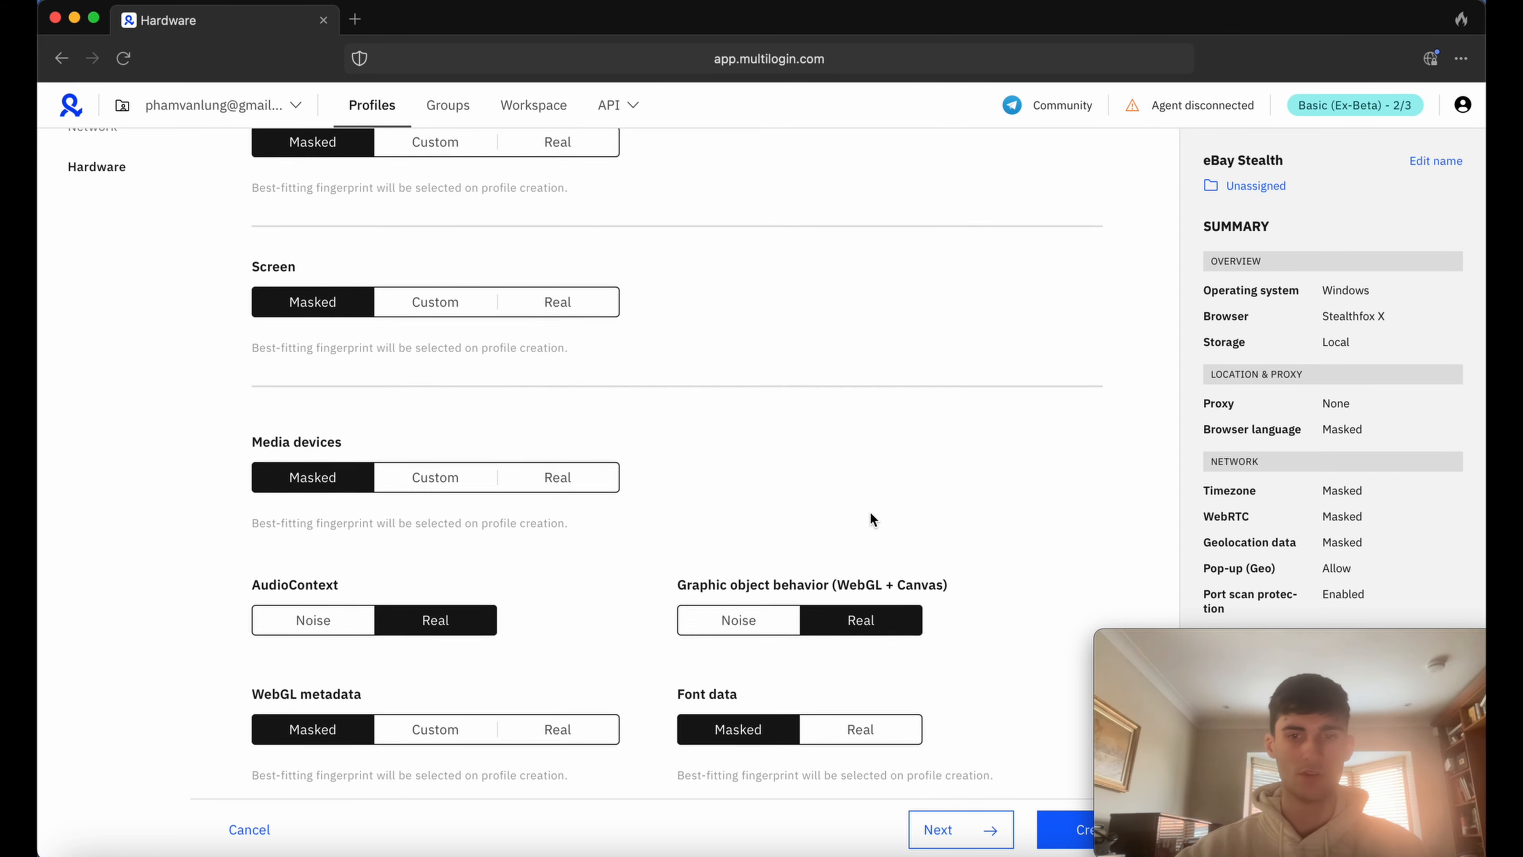
{"action": "left_click", "coordinate": [1053, 821]}
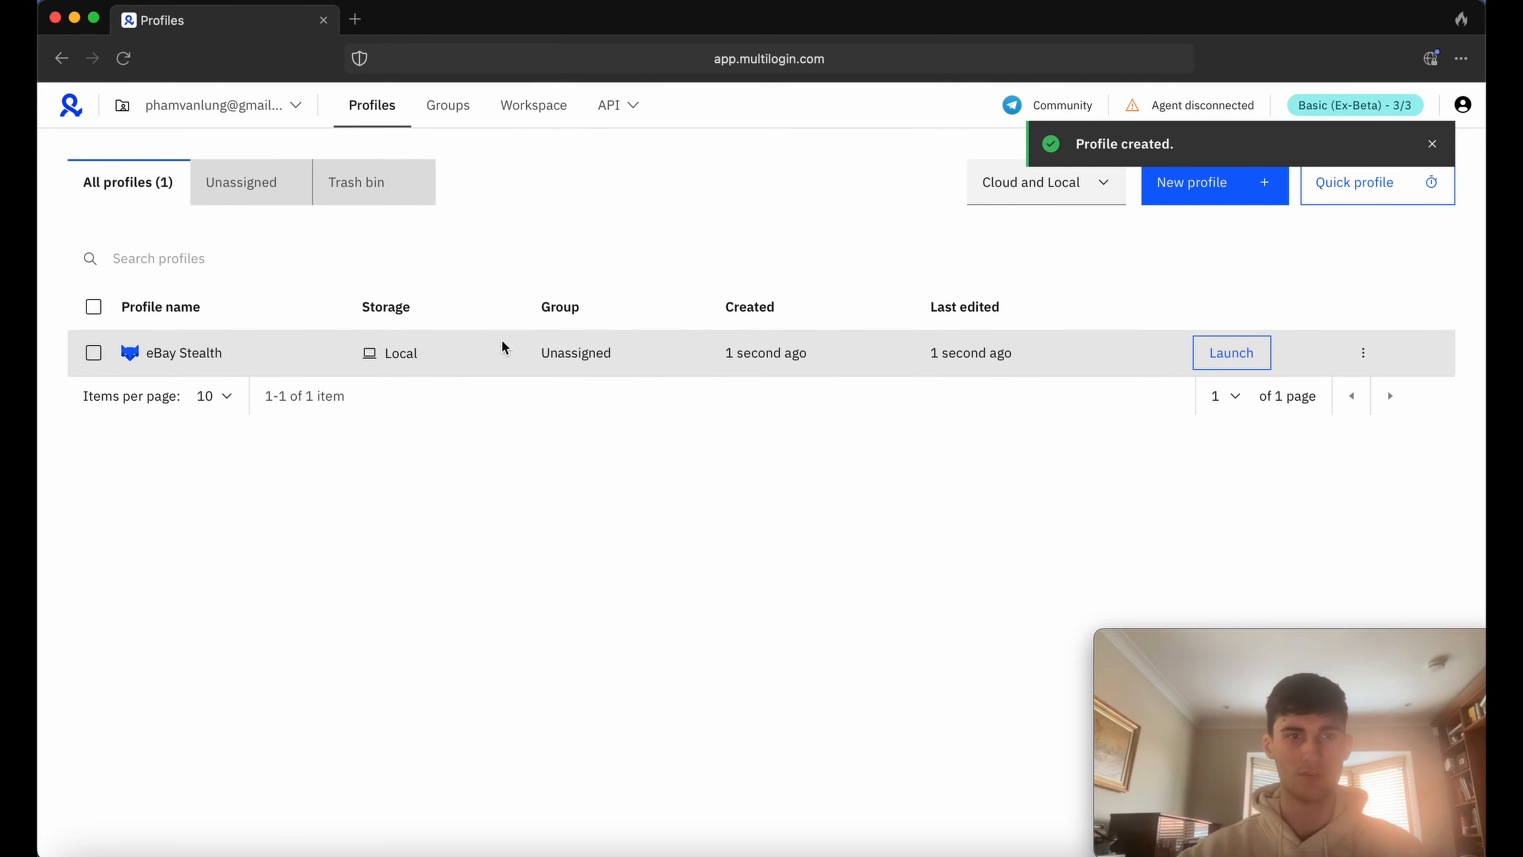
Launch the eBay Stealth profile and download the required agent for macOS (Apple Silicon).
{"action": "left_click", "coordinate": [1225, 360]}
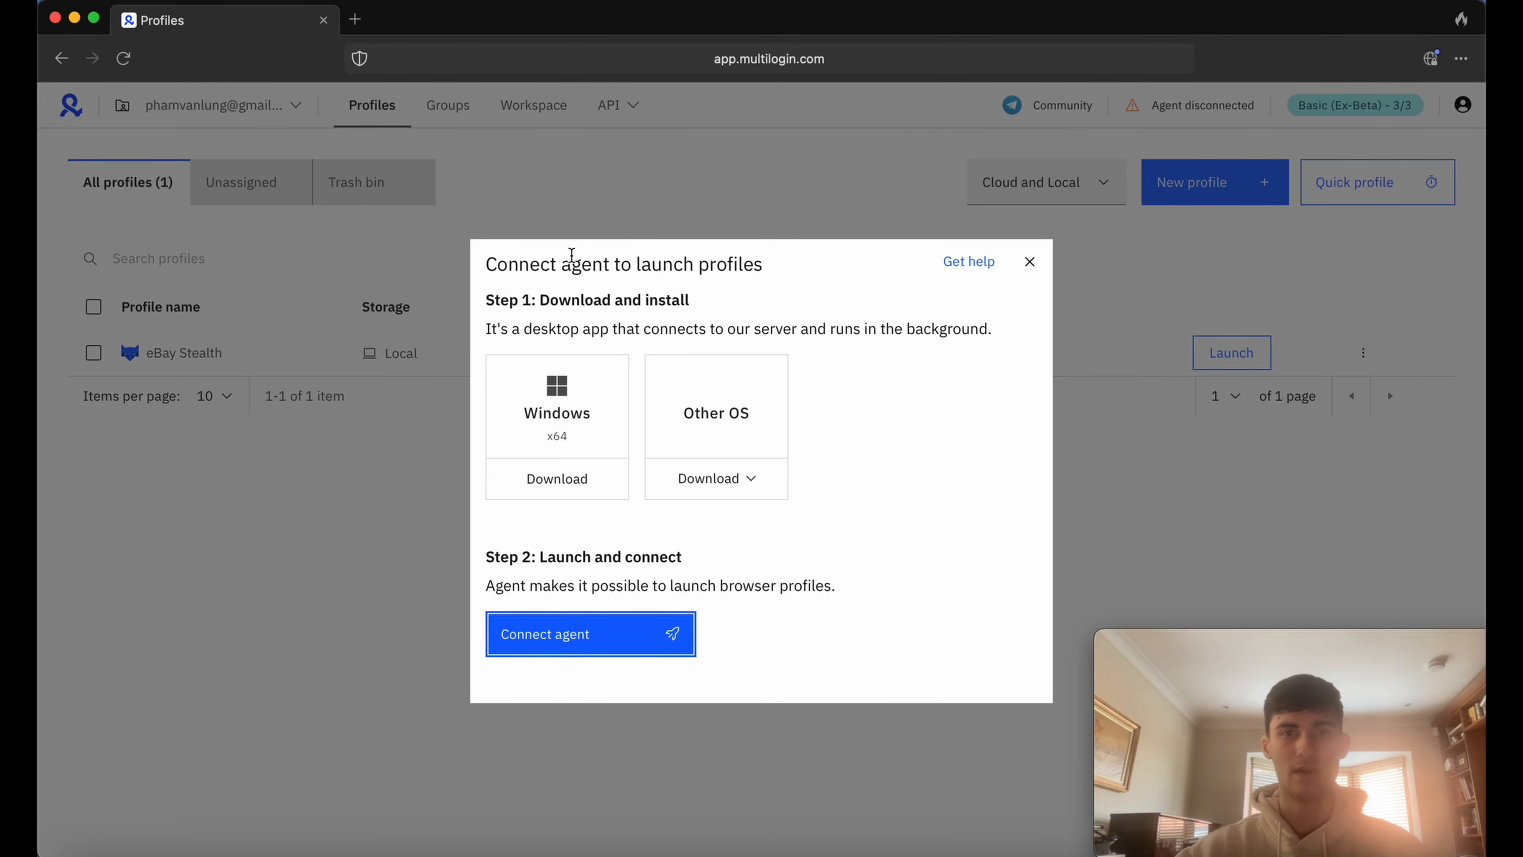
{"action": "left_click", "coordinate": [728, 479]}
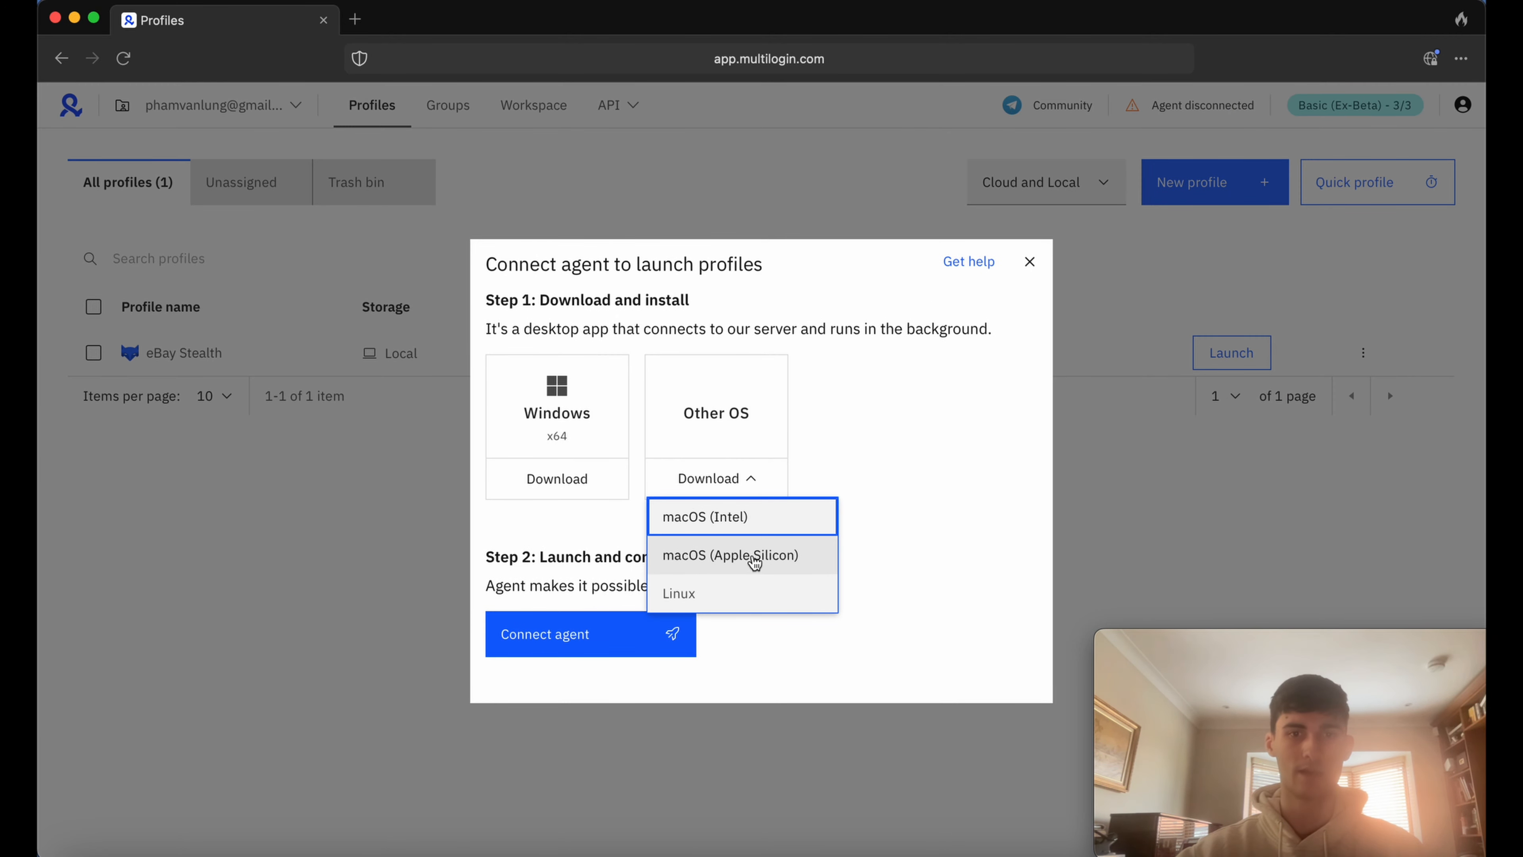
{"action": "left_click", "coordinate": [752, 557]}
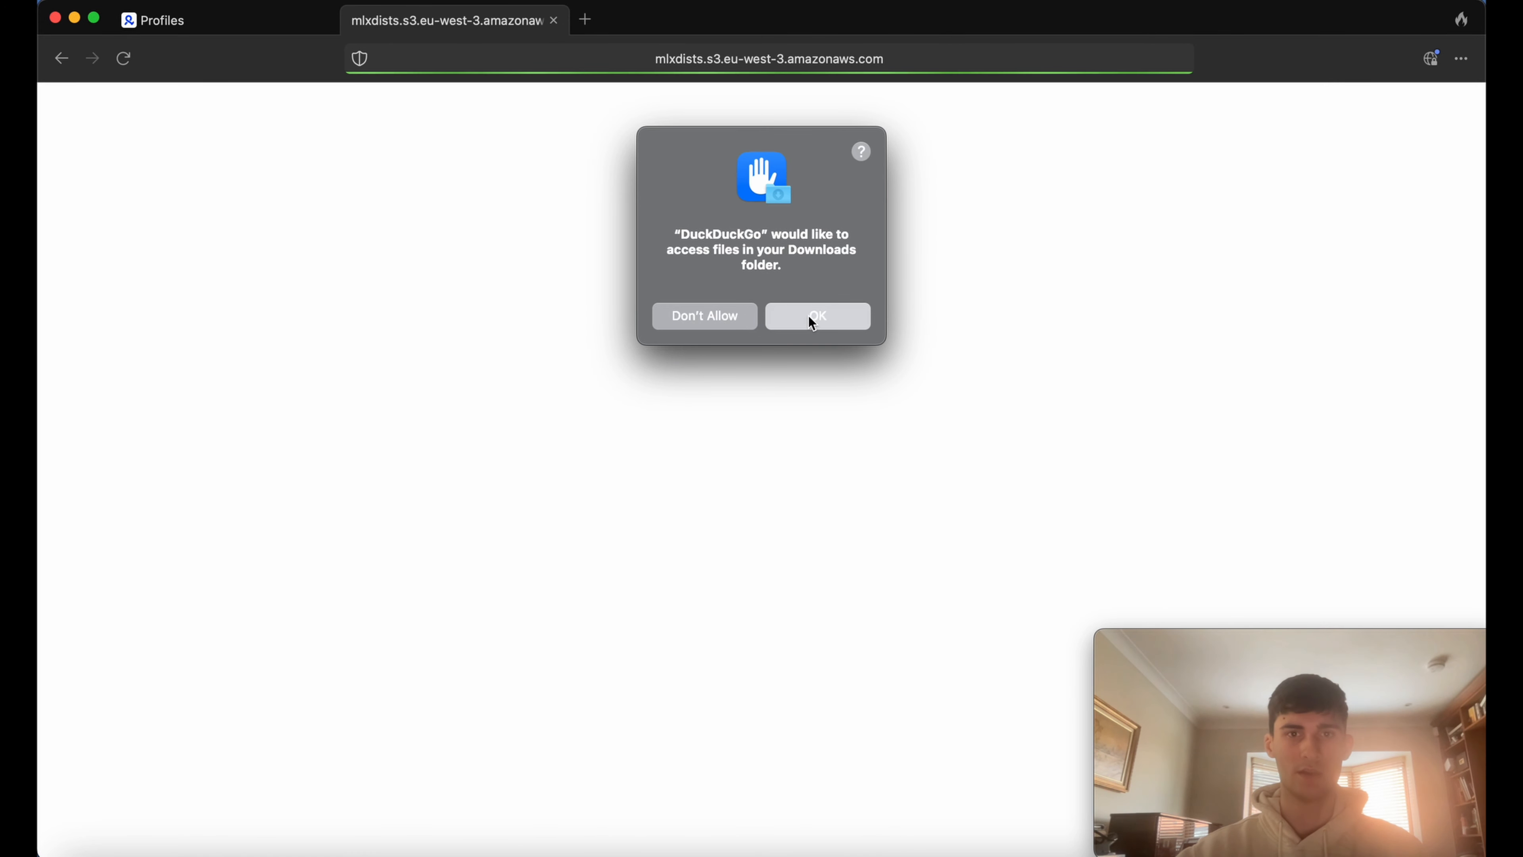
{"action": "left_click", "coordinate": [810, 321]}
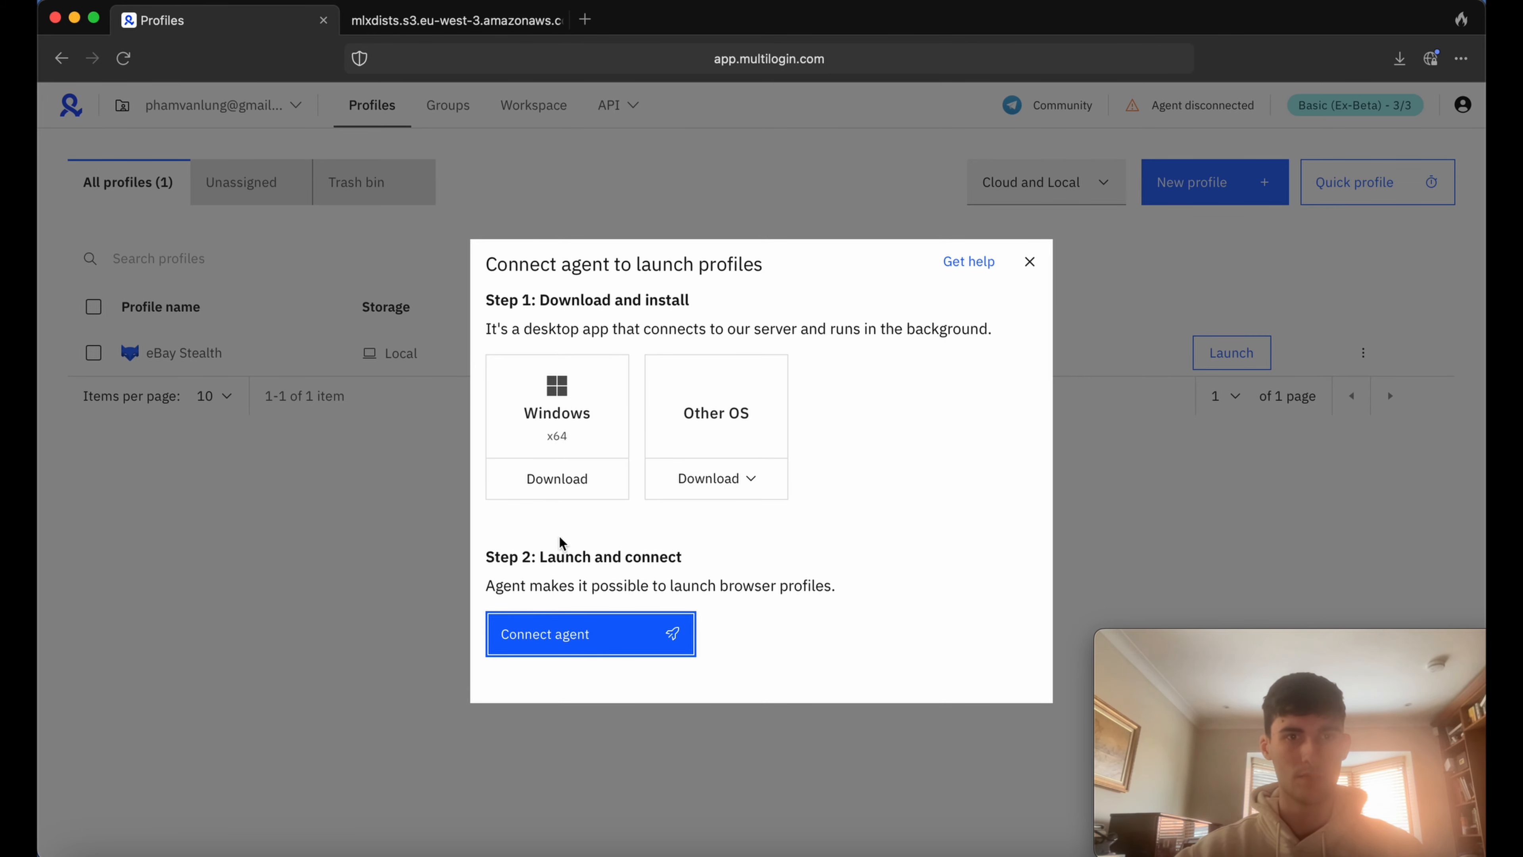
Connect the agent and allow app.multilogin.com to open the link in mlx.
{"action": "left_click", "coordinate": [561, 635]}
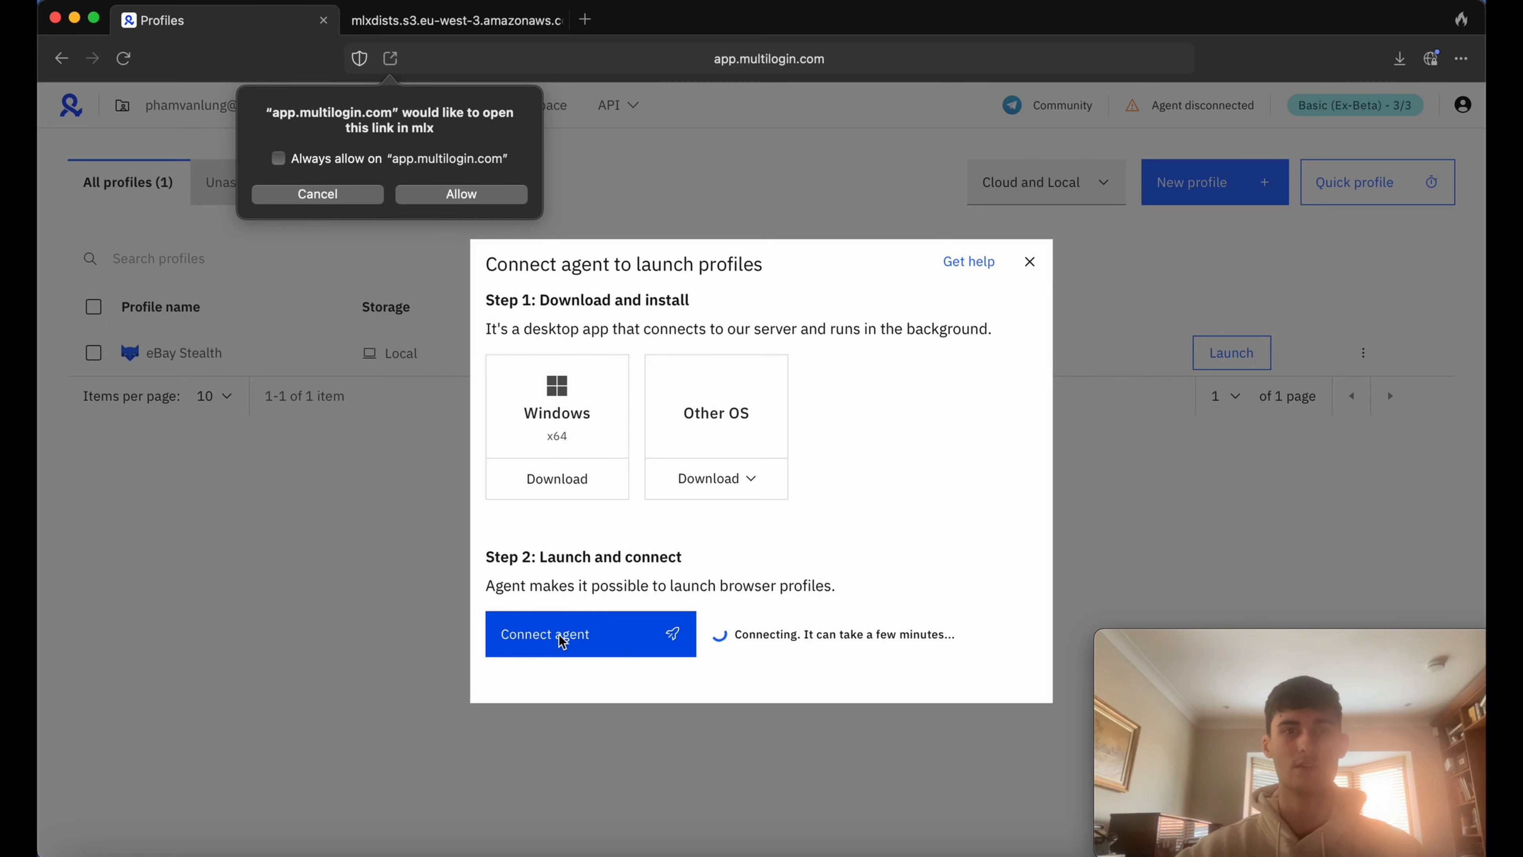
{"action": "left_click", "coordinate": [431, 196]}
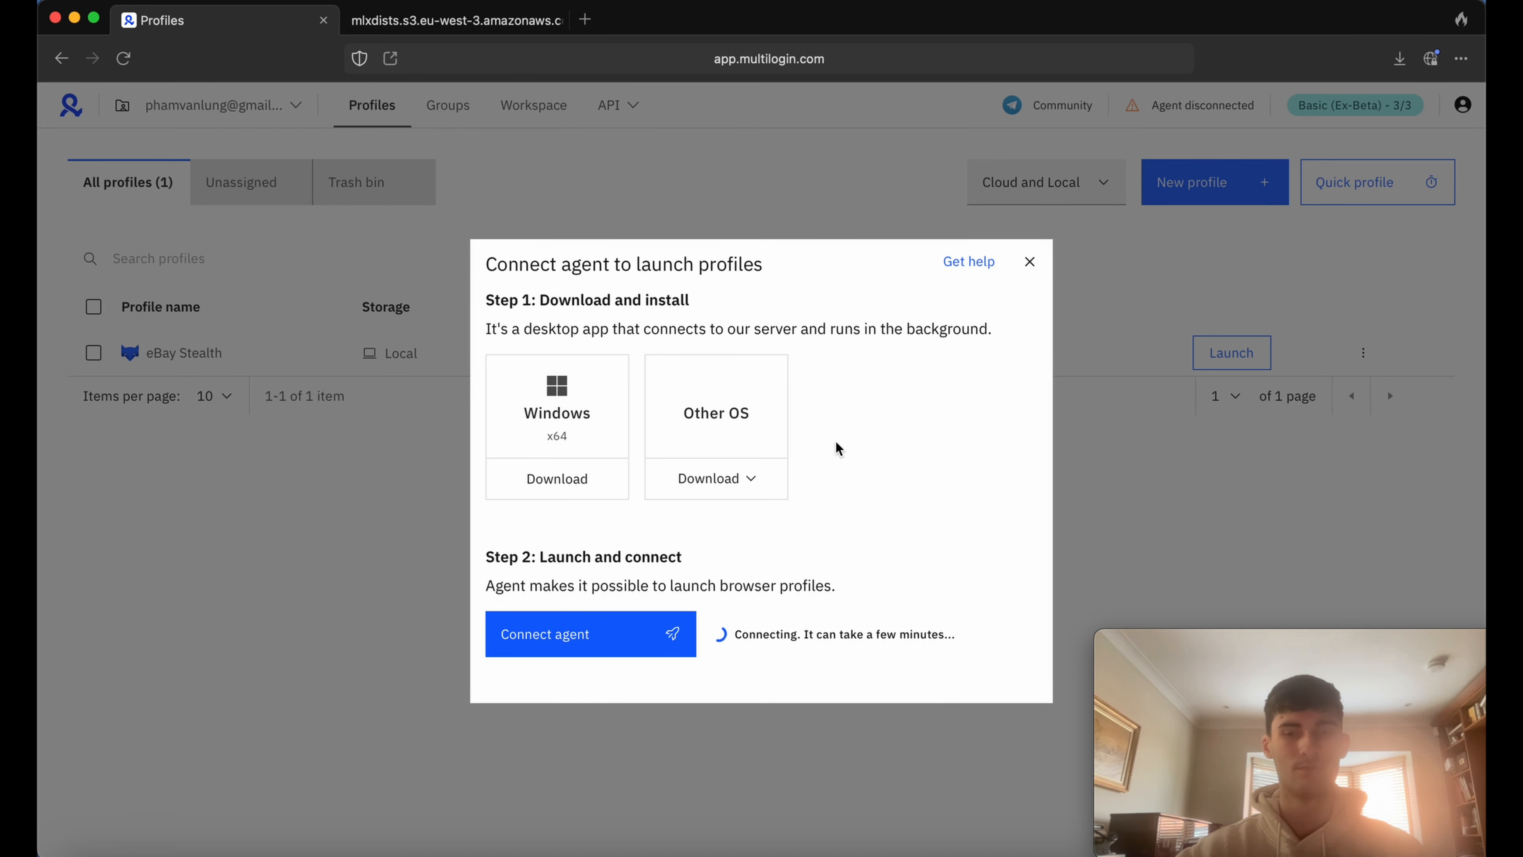